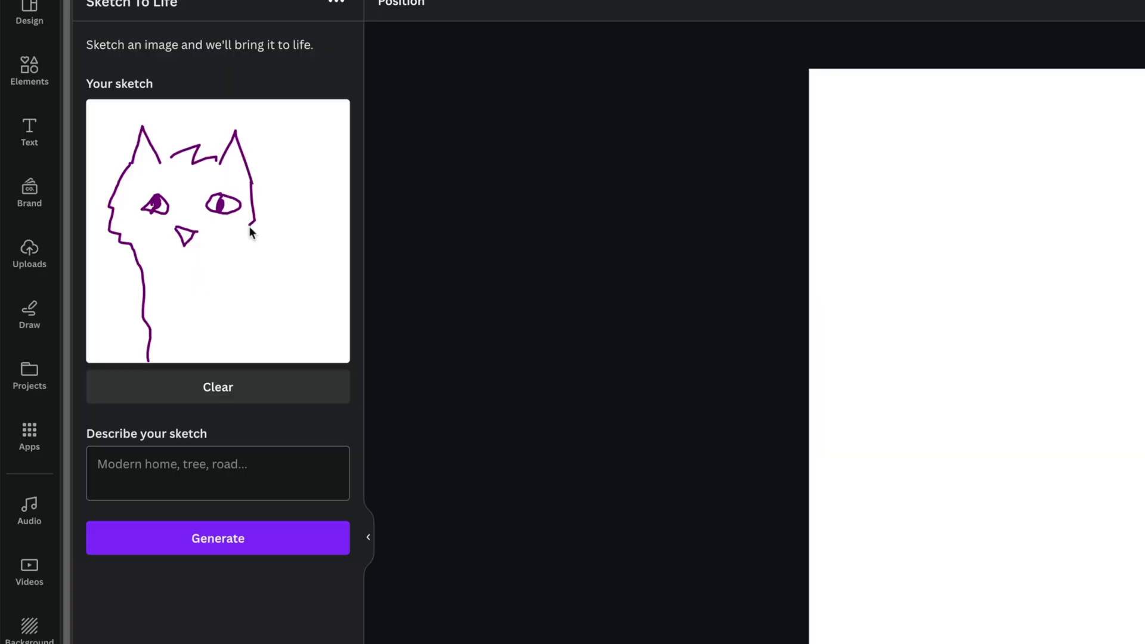
Step: Preview the AI apps: finish a cat sketch, flip through duck patterns, shift a palette hue to yellow
drag(255, 223, 227, 346)
drag(189, 242, 185, 256)
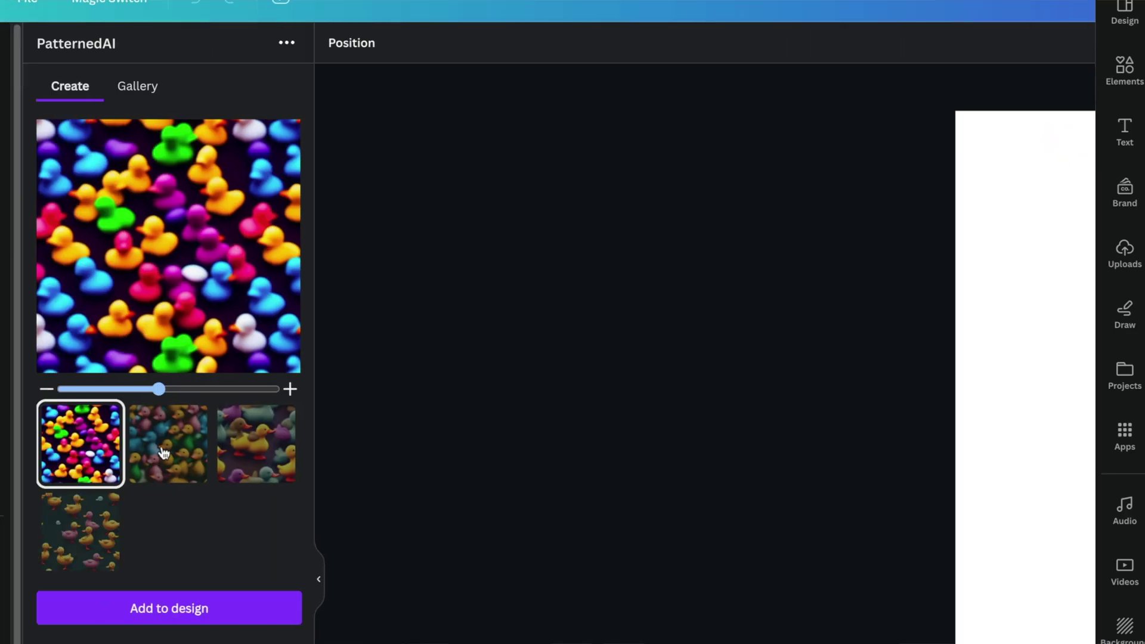
click(220, 453)
click(298, 454)
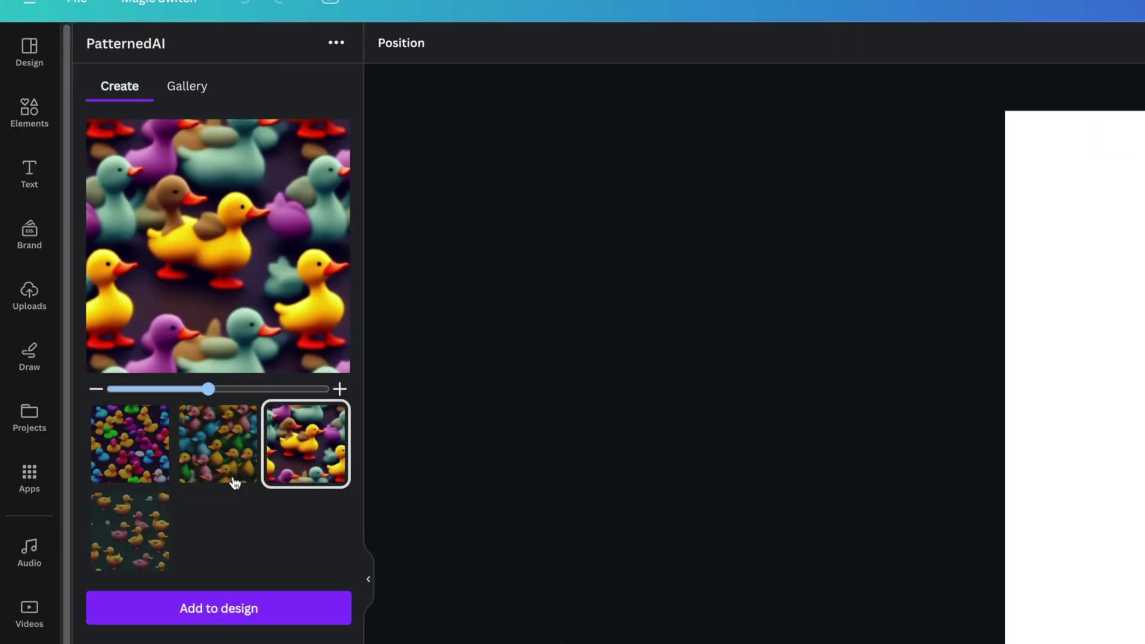
click(130, 534)
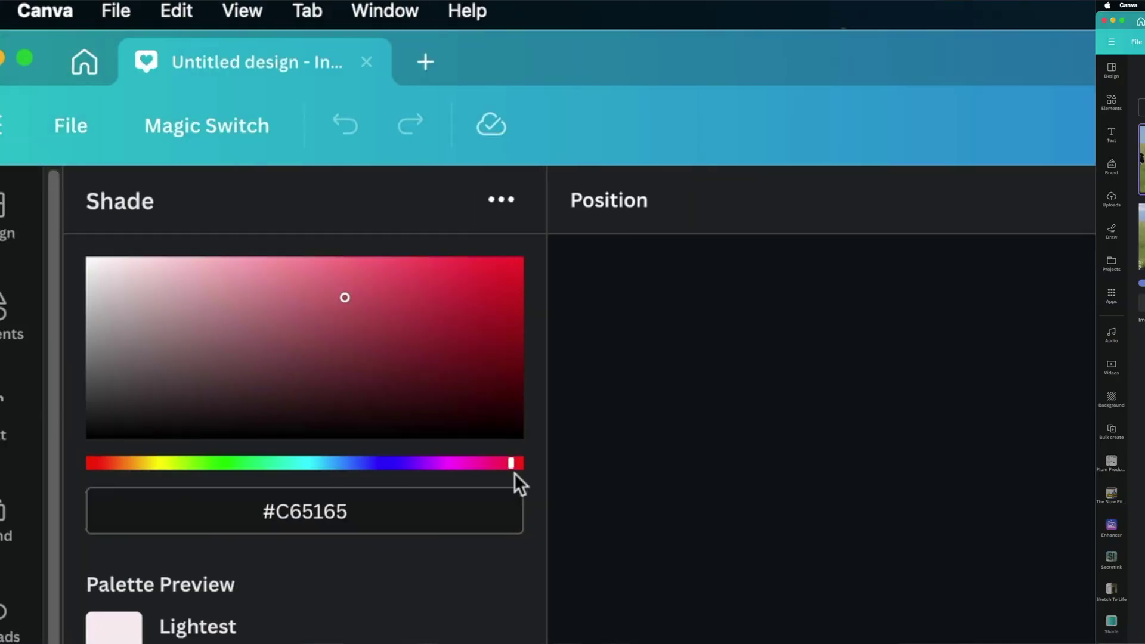
drag(564, 471, 191, 466)
drag(192, 466, 190, 466)
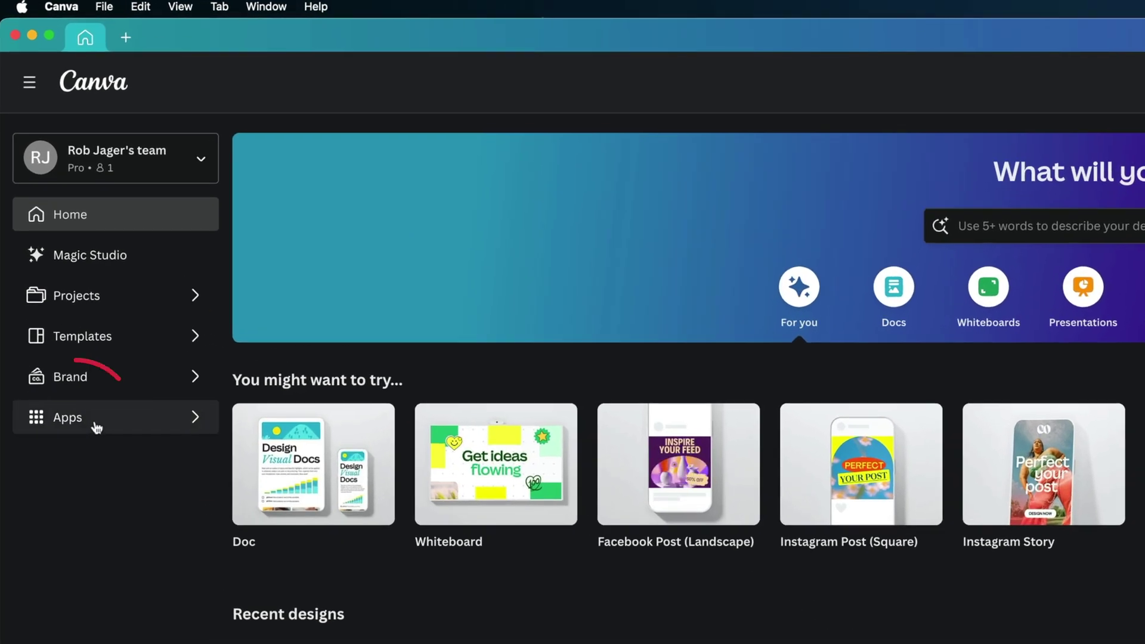
Step: Browse the Apps directory and bring up the SecretInk app's details
click(96, 427)
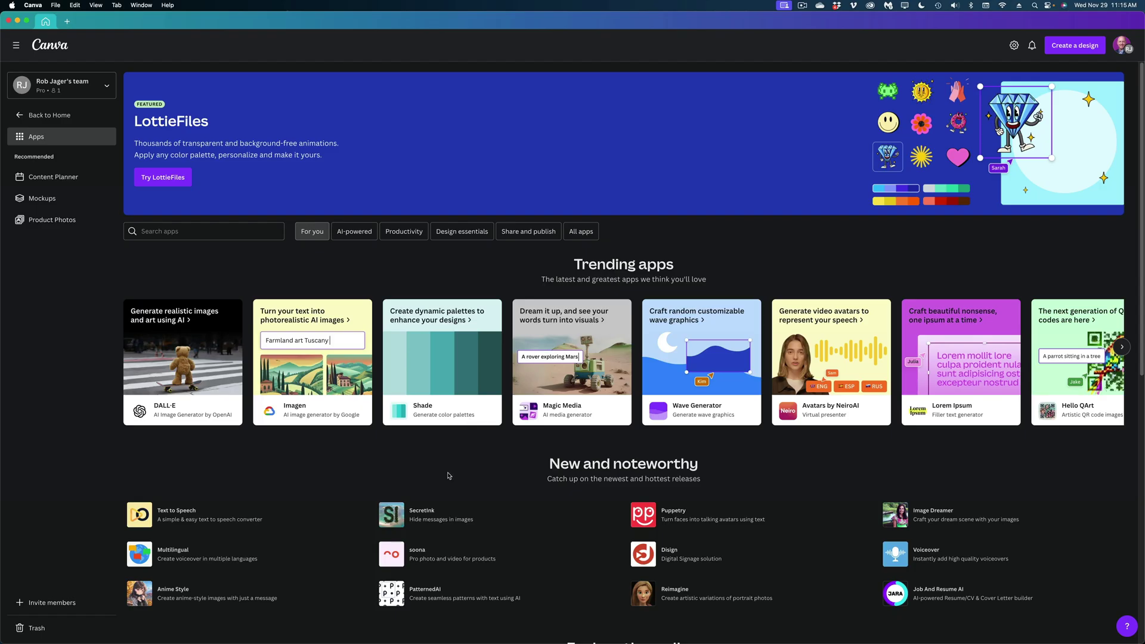
scroll(489, 346, down, 10)
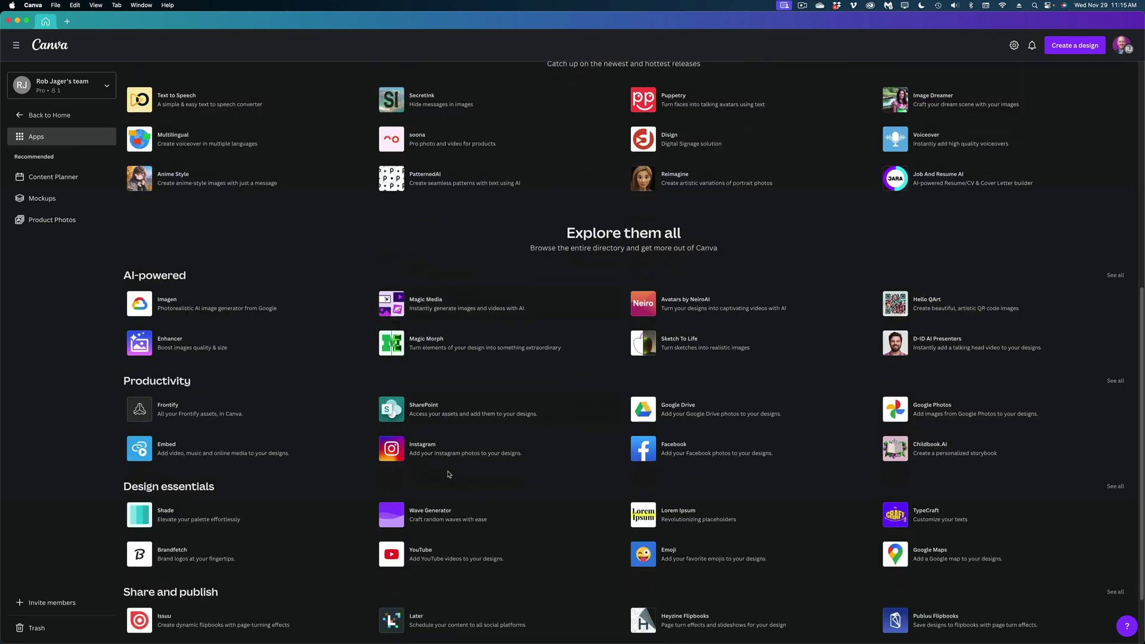
scroll(507, 399, up, 5)
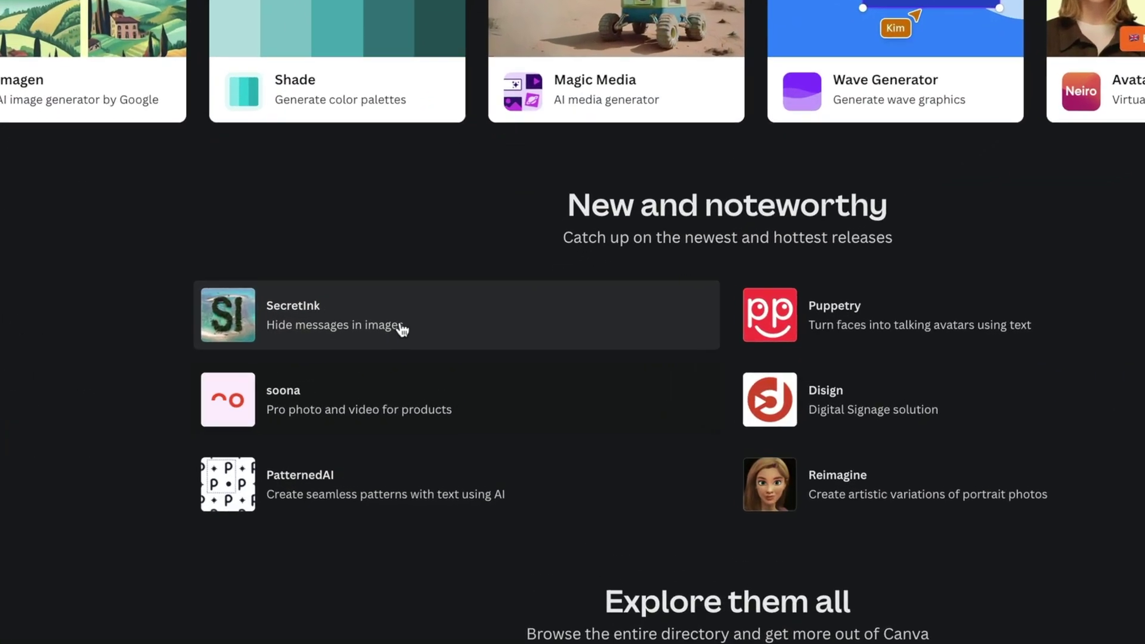
click(382, 323)
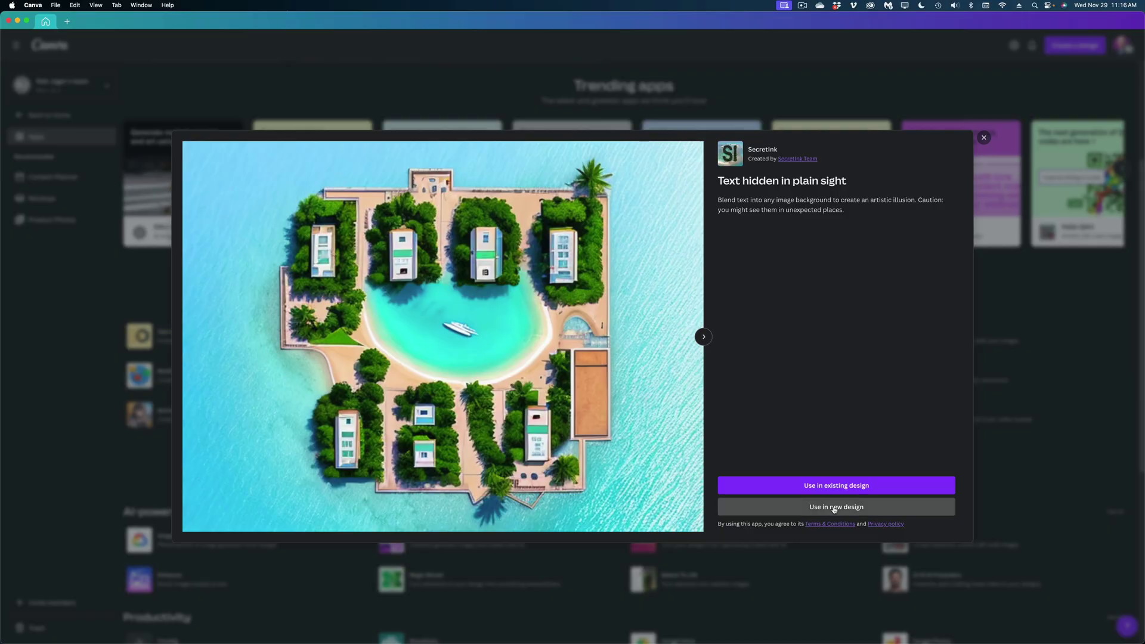
Step: Start SecretInk in a new Instagram Post design
click(842, 507)
scroll(817, 585, down, 2)
click(812, 608)
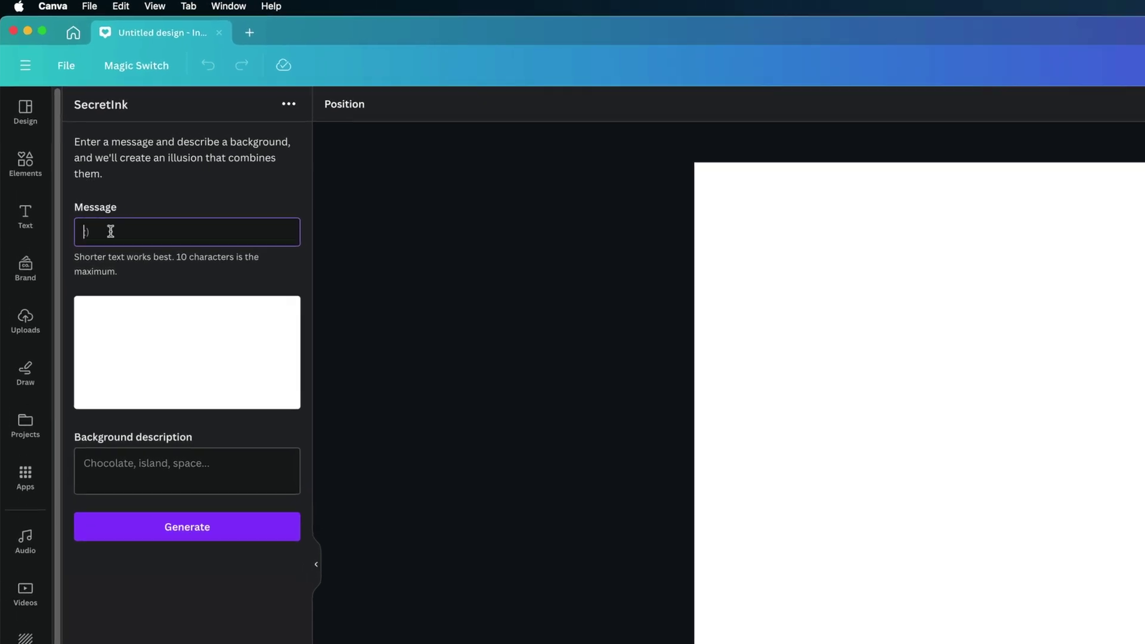
Step: Hide the message 'Subscribe' in a 'Puppies running in a field' background and generate it
click(68, 143)
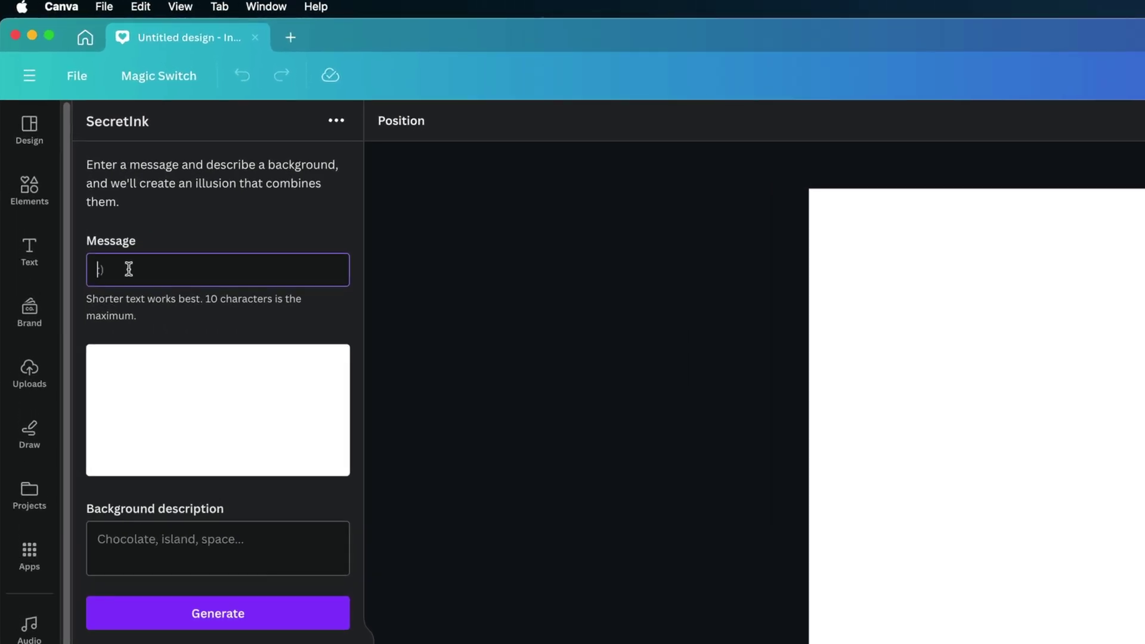
text(Sub)
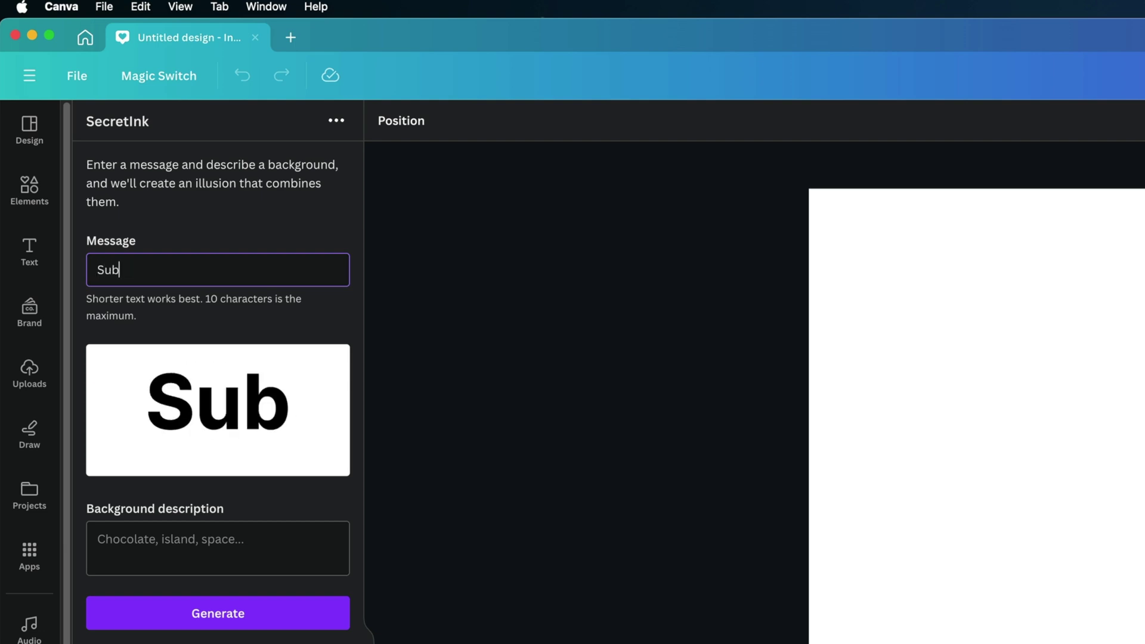
text(scribe)
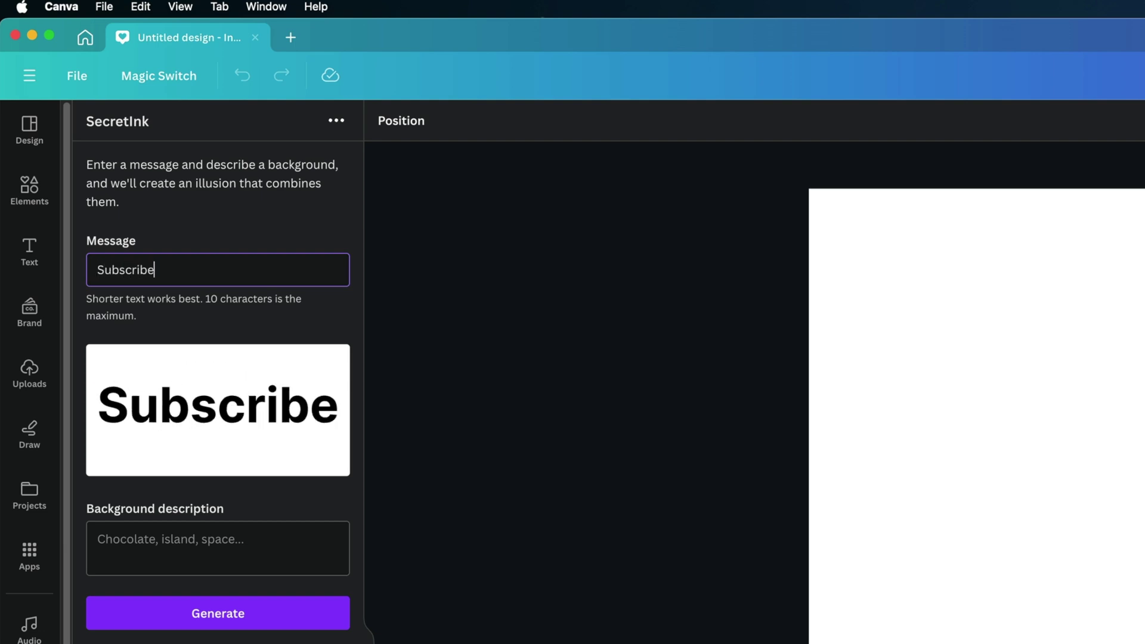
click(168, 541)
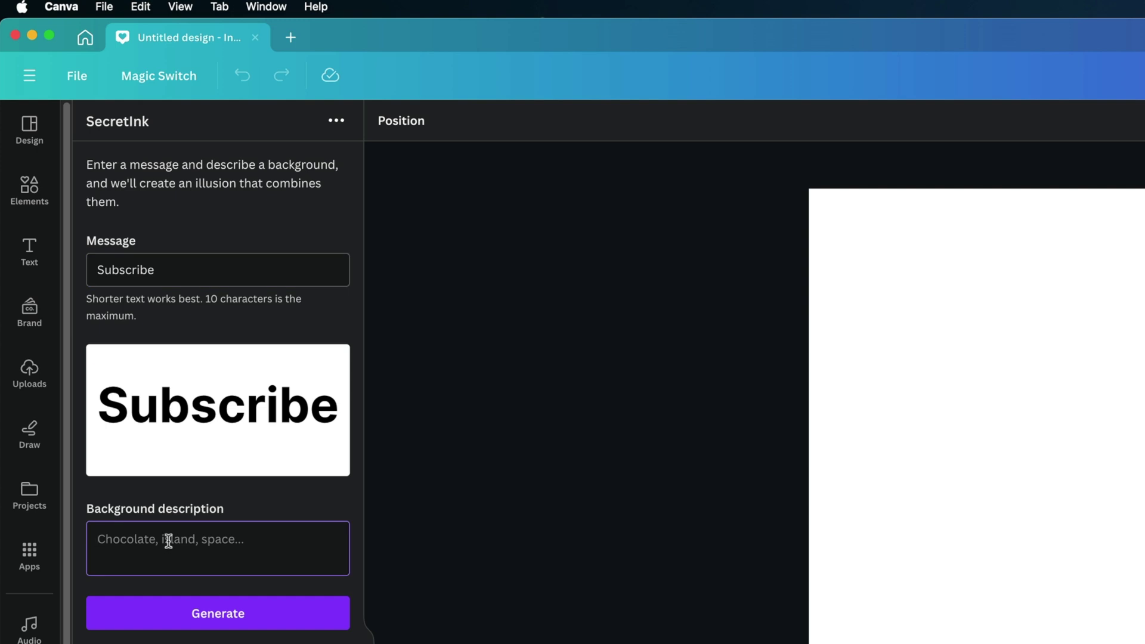
text(Puppies running in a field)
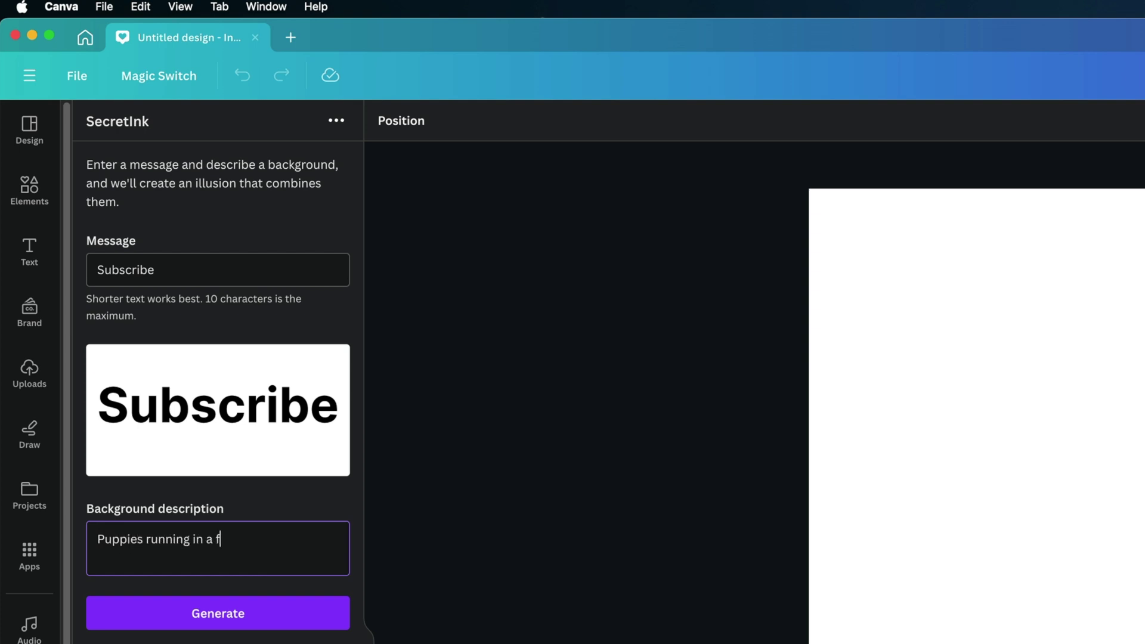
click(184, 614)
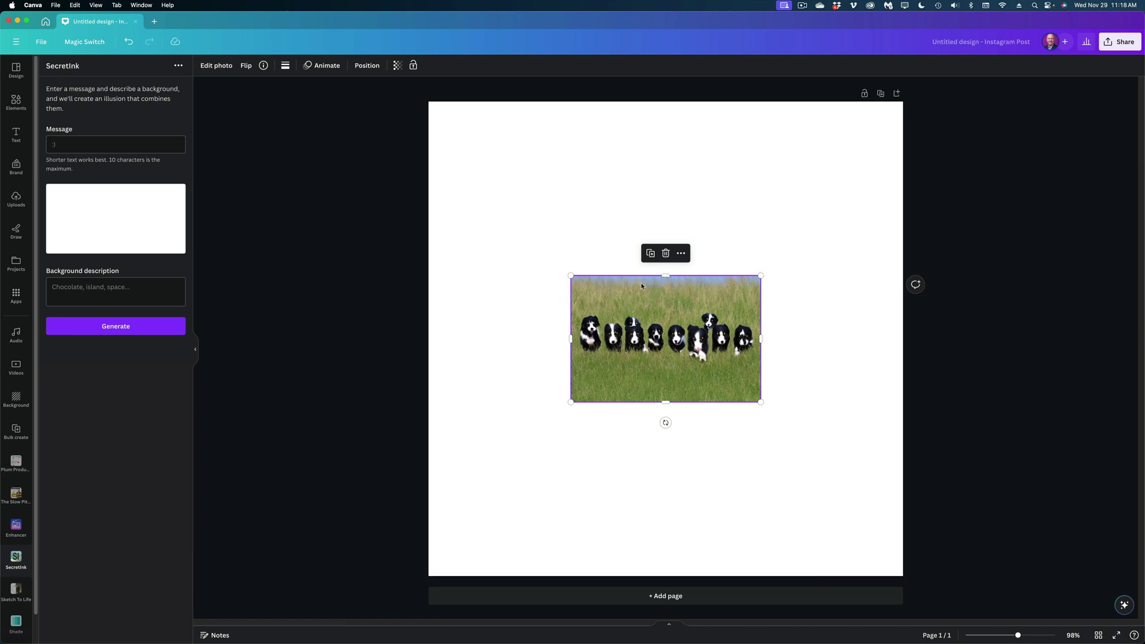
Step: Enlarge the puppy image and Magic Expand it to the whole page
drag(571, 402, 501, 497)
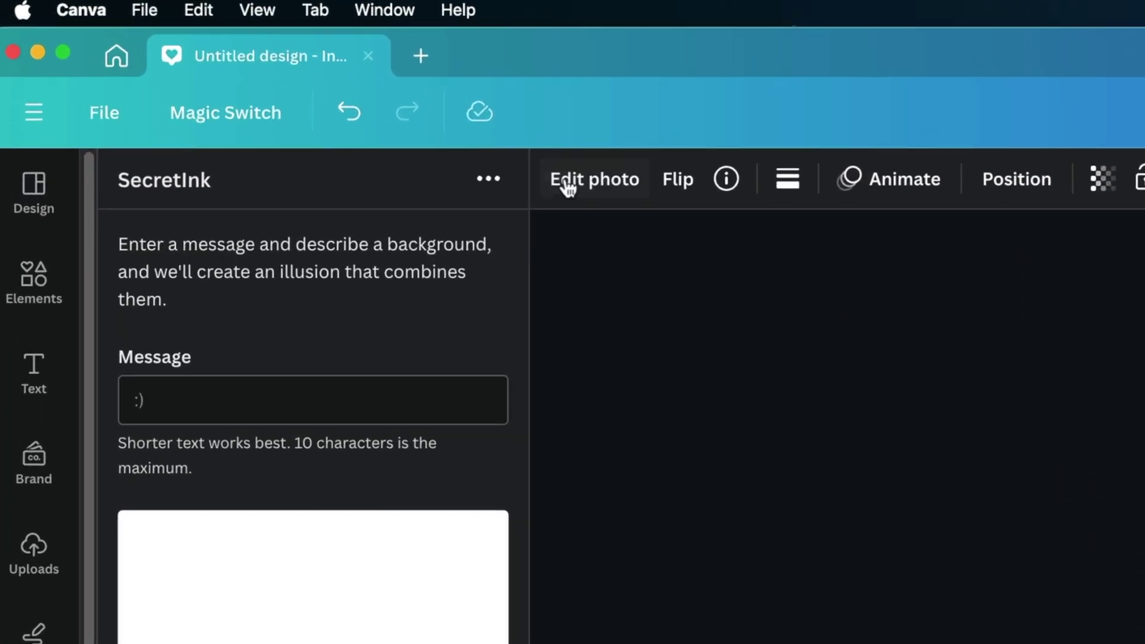
click(206, 67)
click(445, 412)
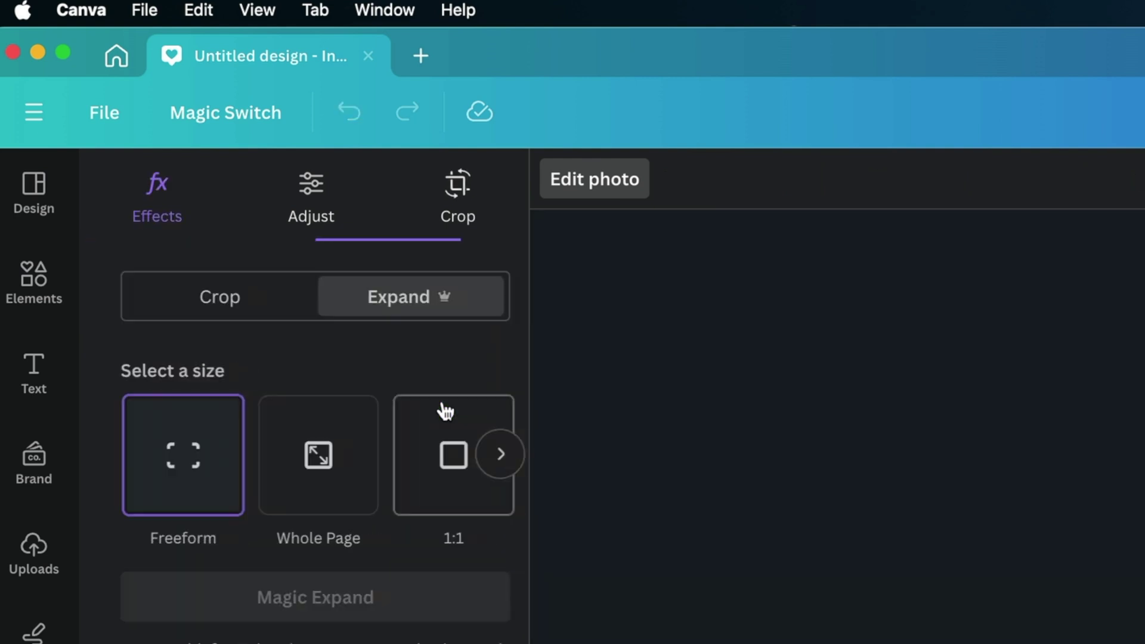
click(327, 453)
click(303, 597)
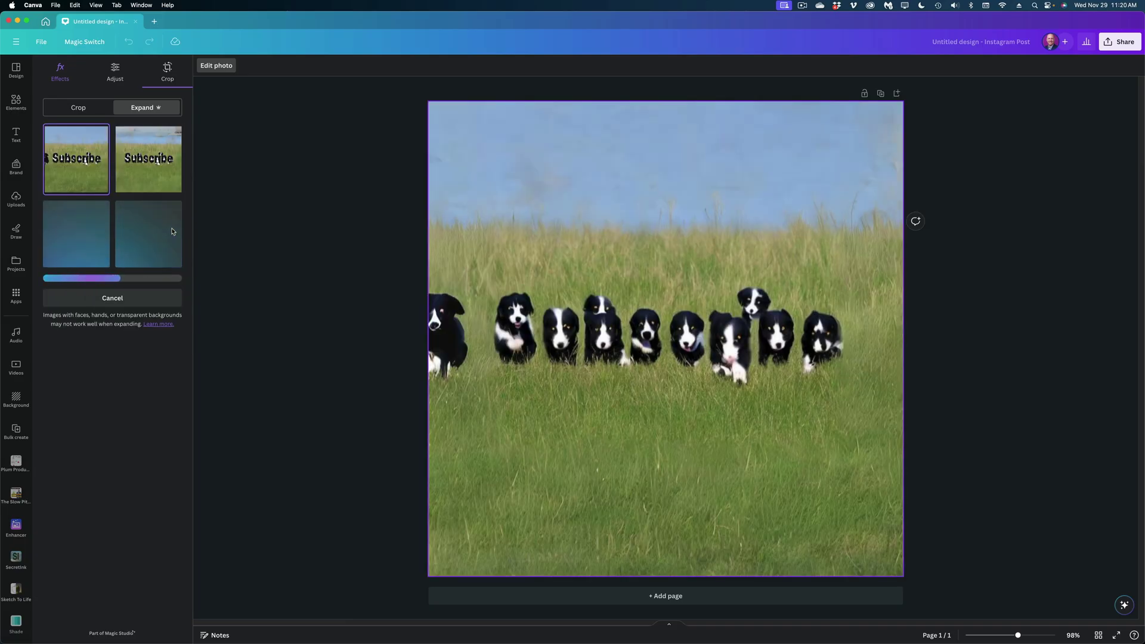
Step: Compare the expansion results and keep the fourth one
click(163, 208)
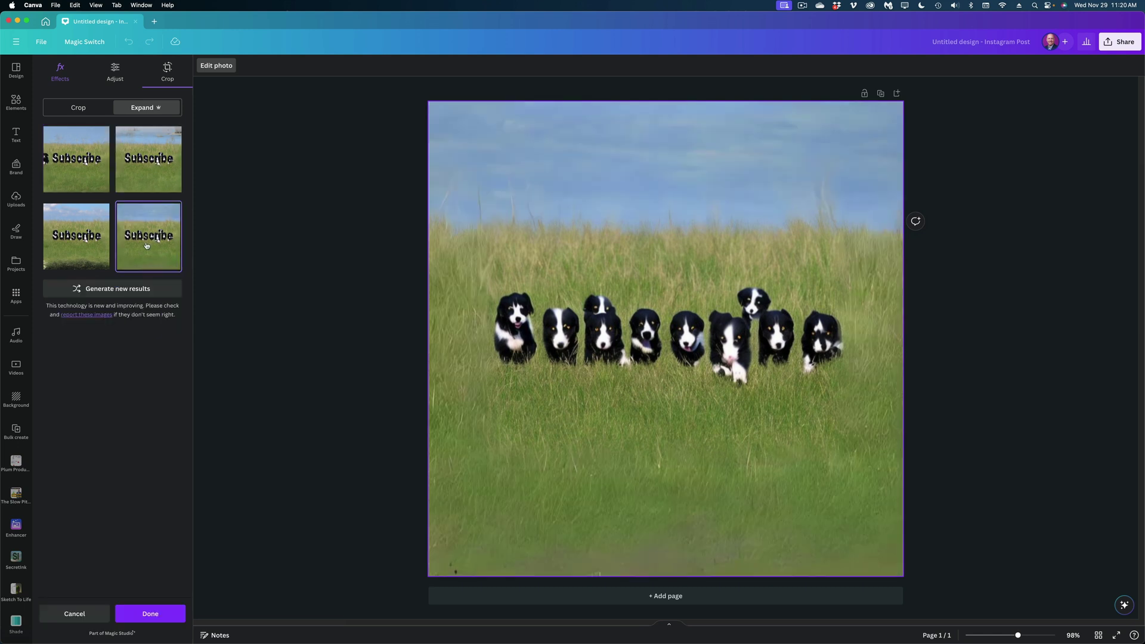
click(150, 169)
click(162, 261)
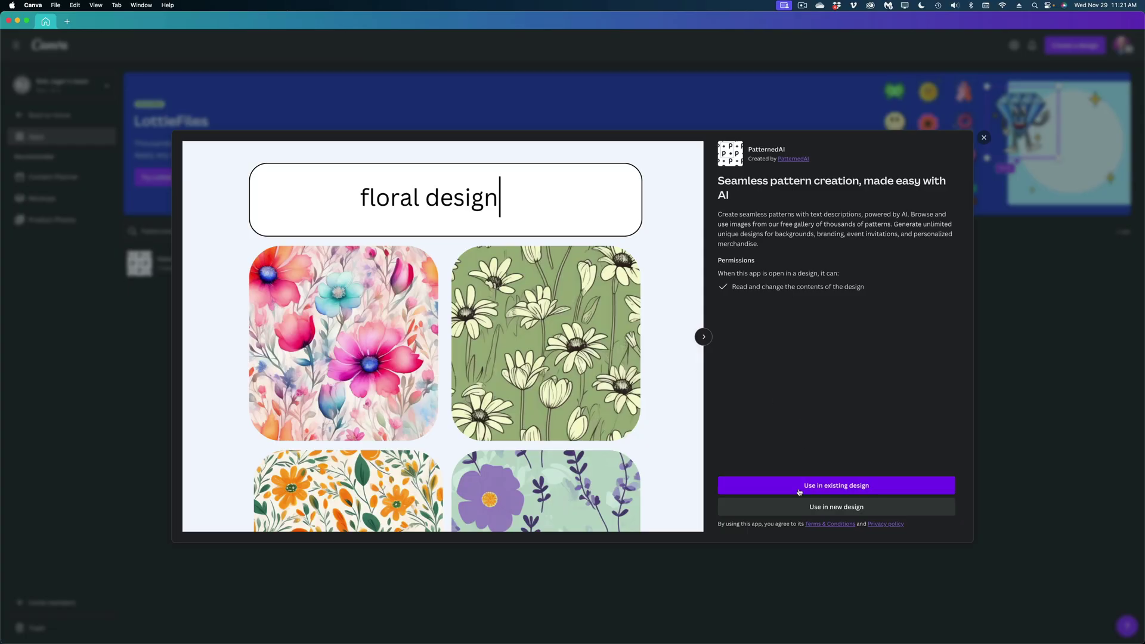
Step: Open PatternedAI in a new Instagram Story design, ready for a pattern description
click(817, 513)
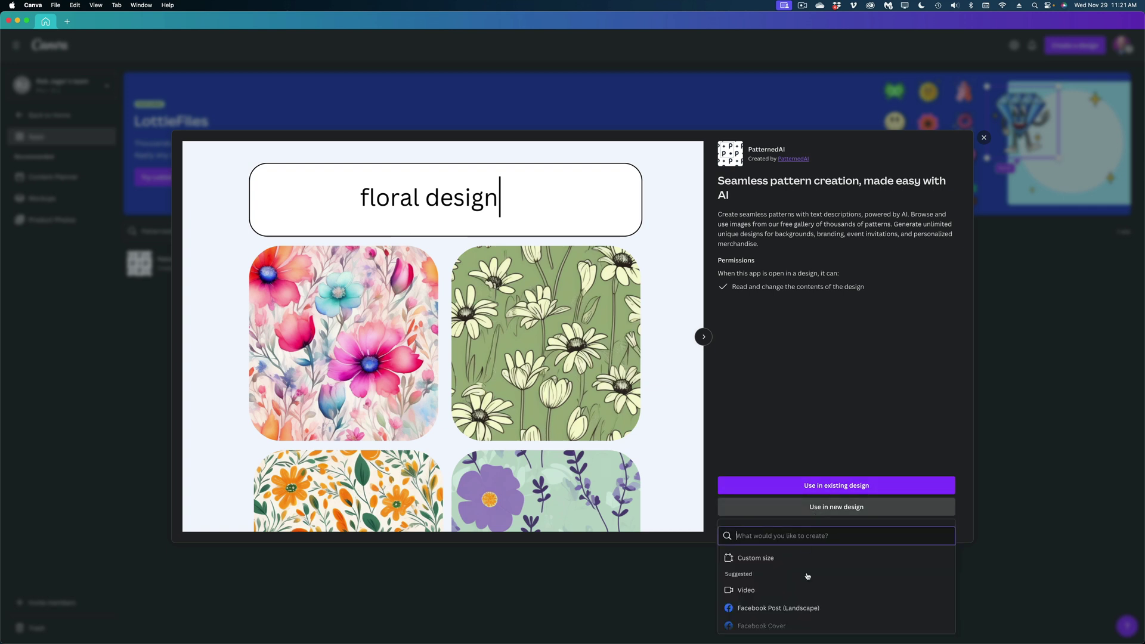
scroll(798, 601, down, 1)
click(798, 604)
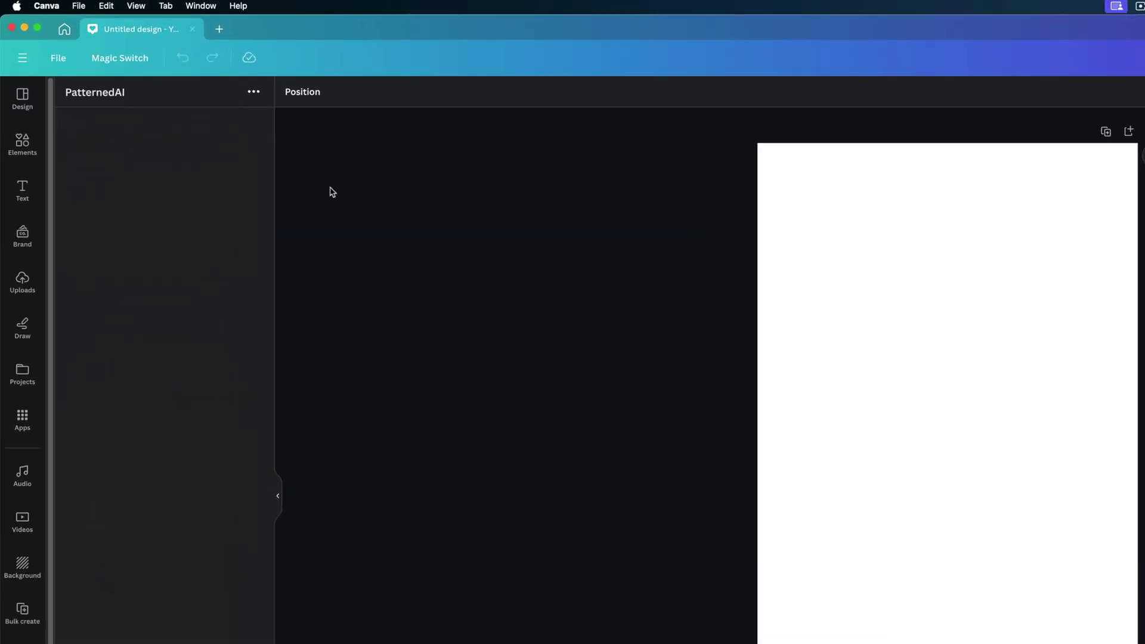
click(243, 217)
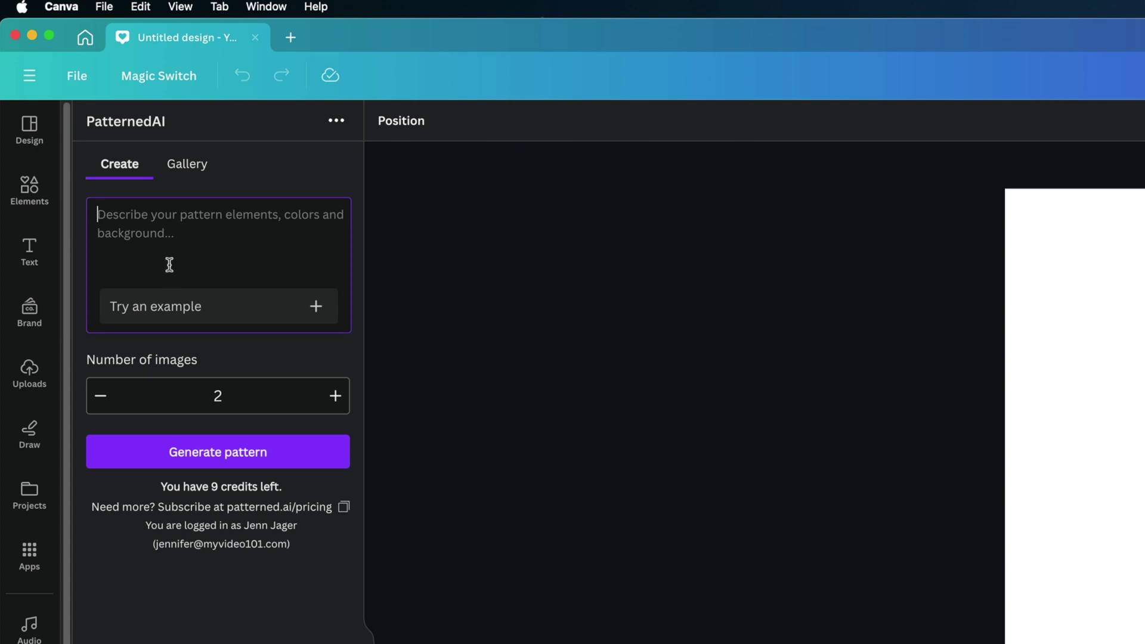
Step: Describe an evenly spaced, varying duck pattern, compare the results, and add one to the page
text(Evenly spaced tiny realistic duck)
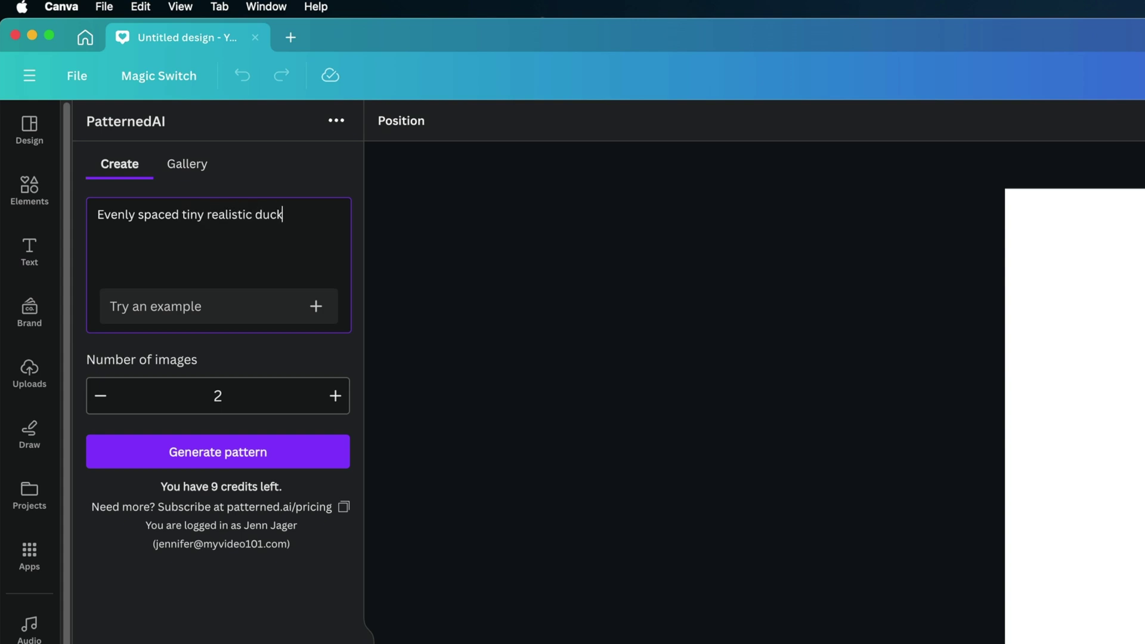
text(varying colors)
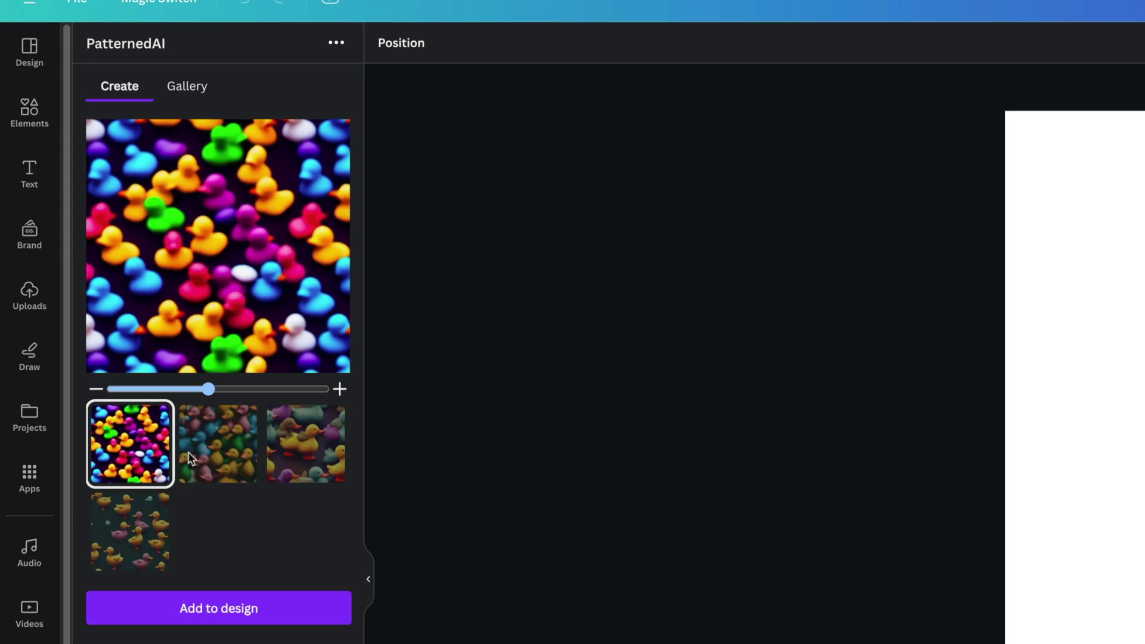
click(119, 286)
click(290, 464)
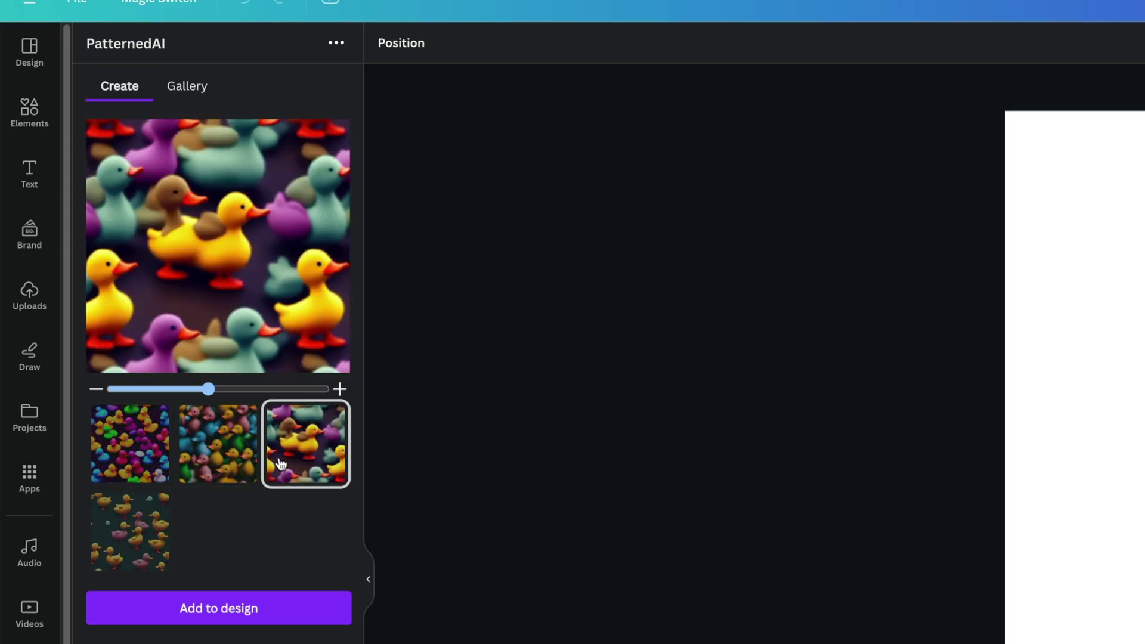
click(130, 548)
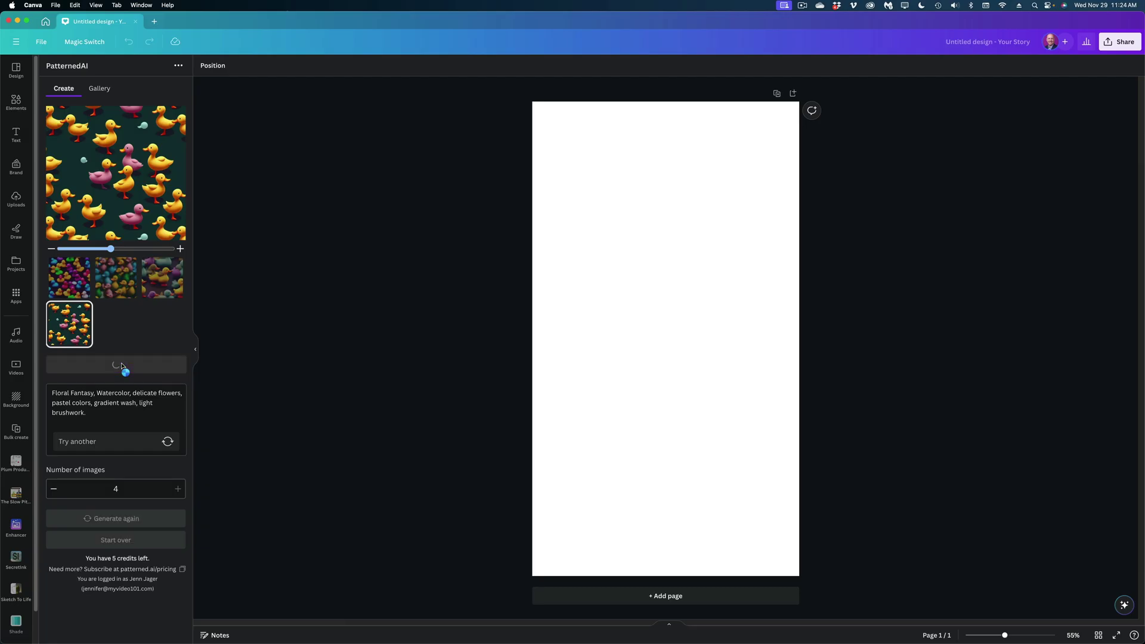
click(225, 133)
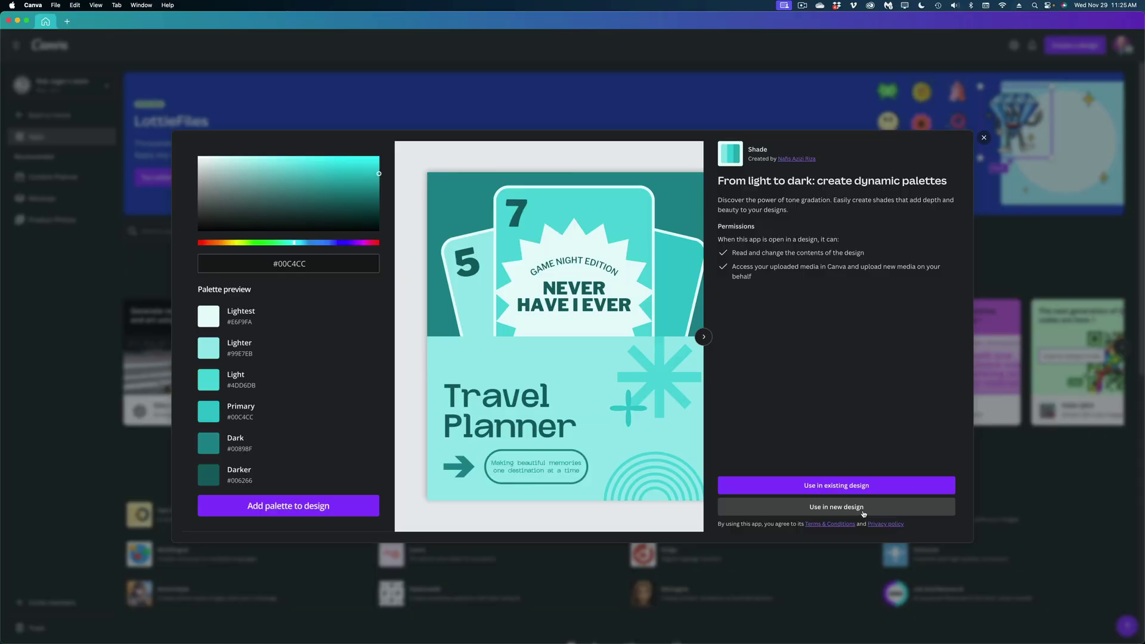
Step: Show the design-type list for using Shade in a new design
click(863, 507)
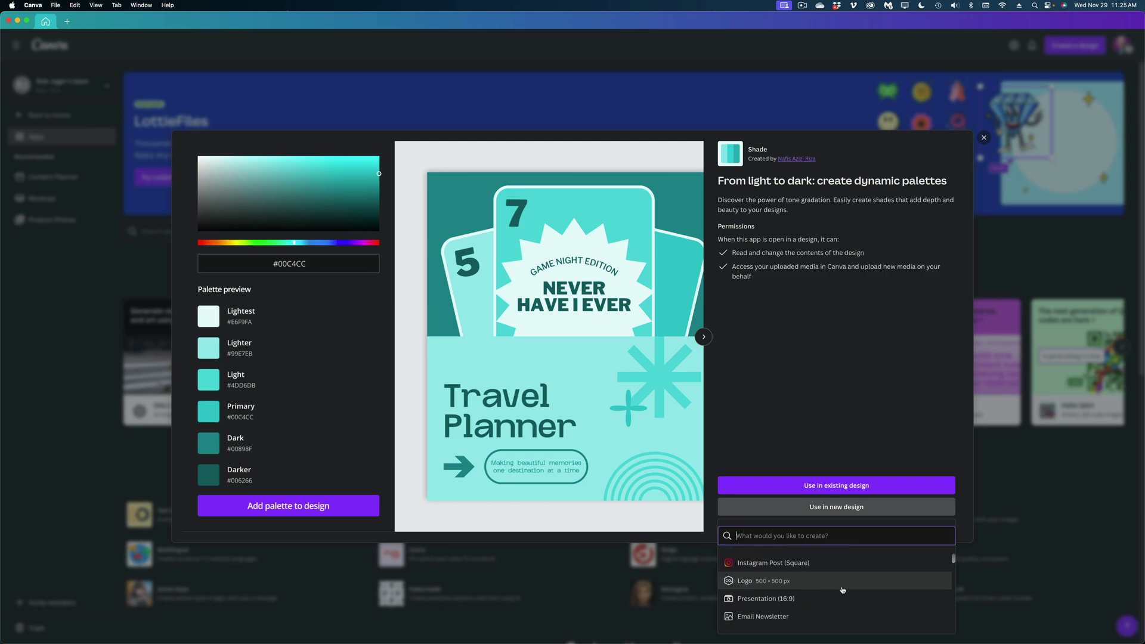
Step: Start an Instagram Post and set the Shade base colour to golden #C69251
click(840, 563)
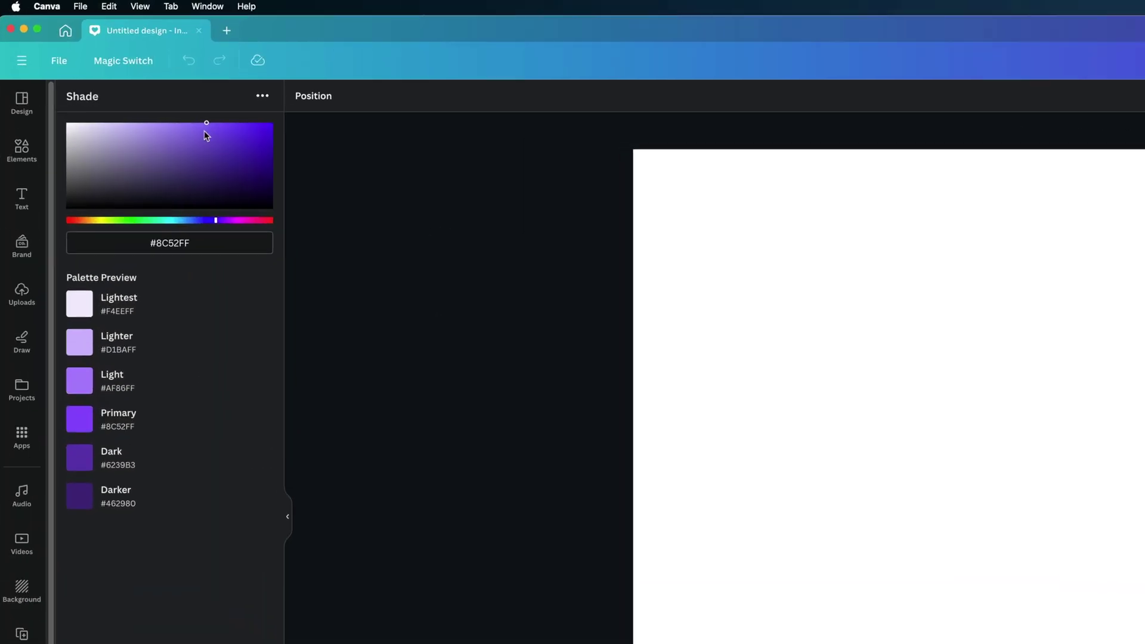
drag(142, 85, 132, 91)
drag(147, 150, 82, 150)
drag(245, 464, 548, 471)
drag(469, 471, 177, 464)
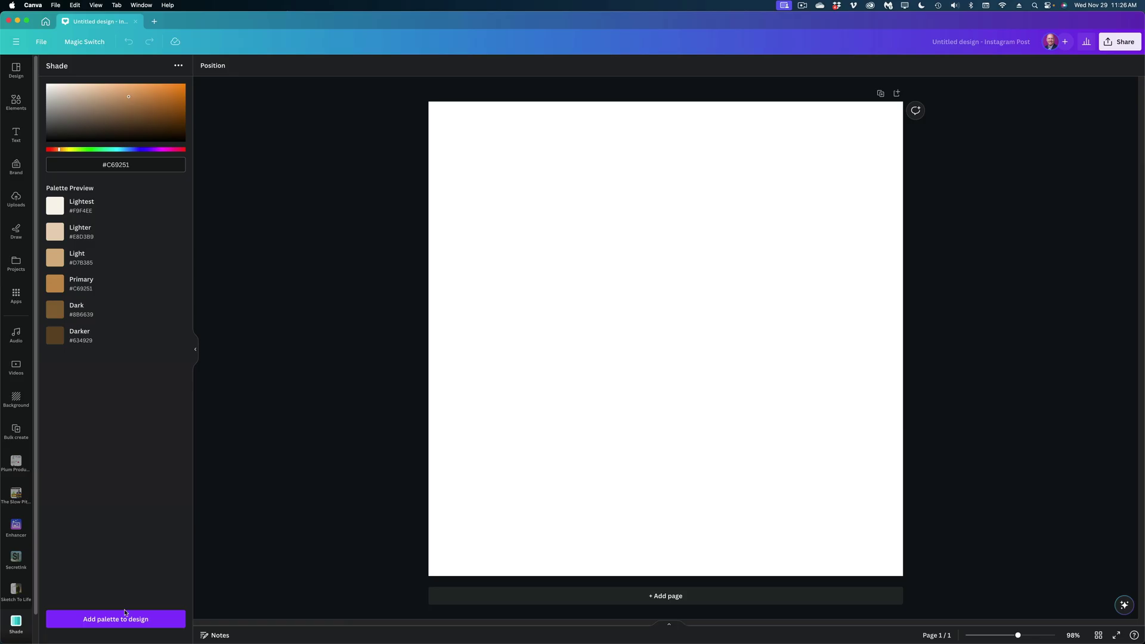
Step: Add the six-shade brown palette to the Grand Opening template and reposition it
click(123, 619)
drag(695, 327, 648, 309)
click(678, 187)
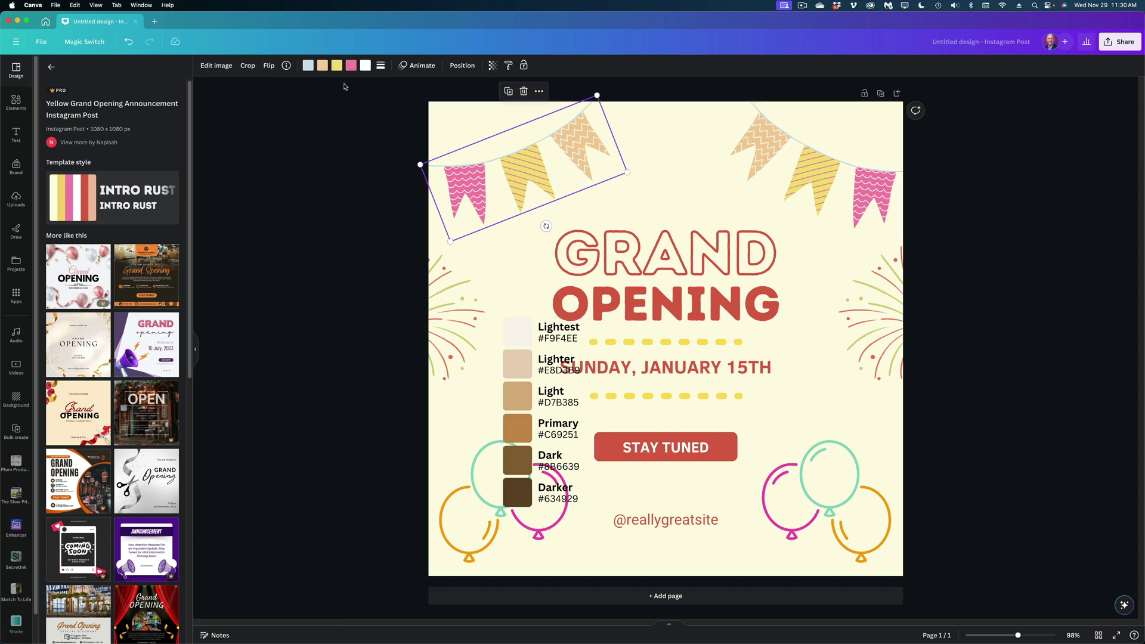
Step: Recolour the banner flags in palette browns and beige
click(307, 67)
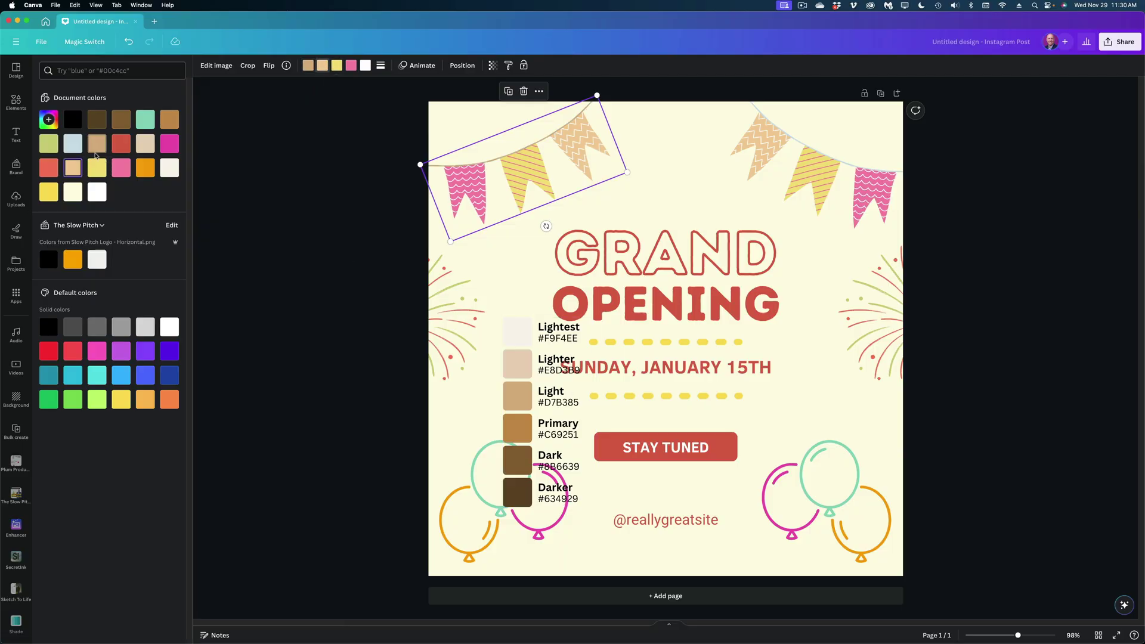
click(229, 222)
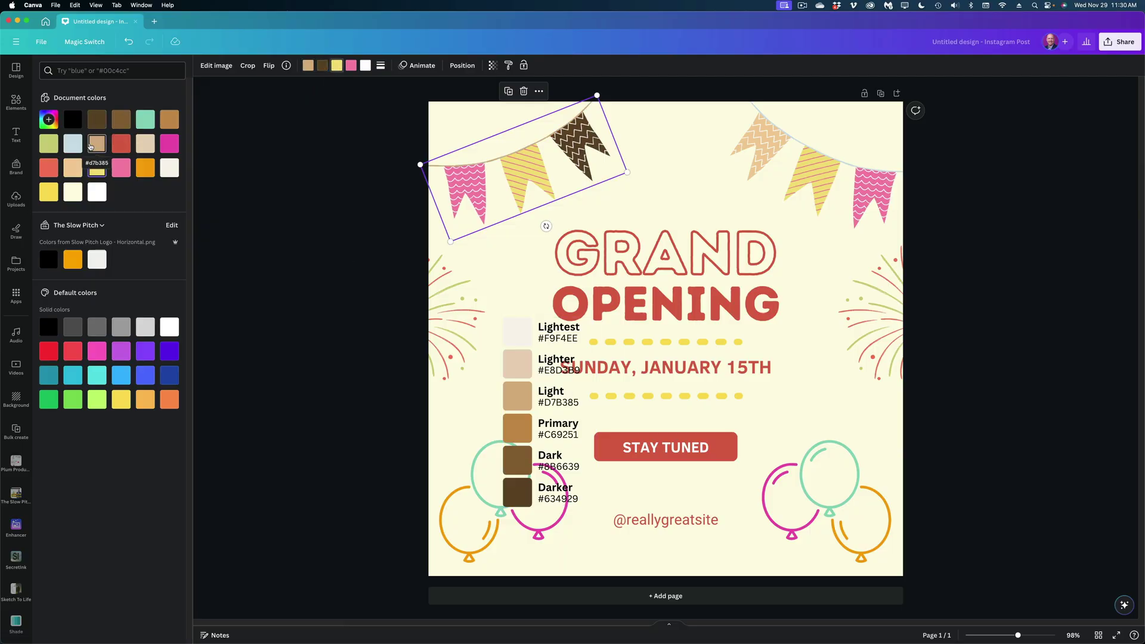
click(322, 222)
click(275, 268)
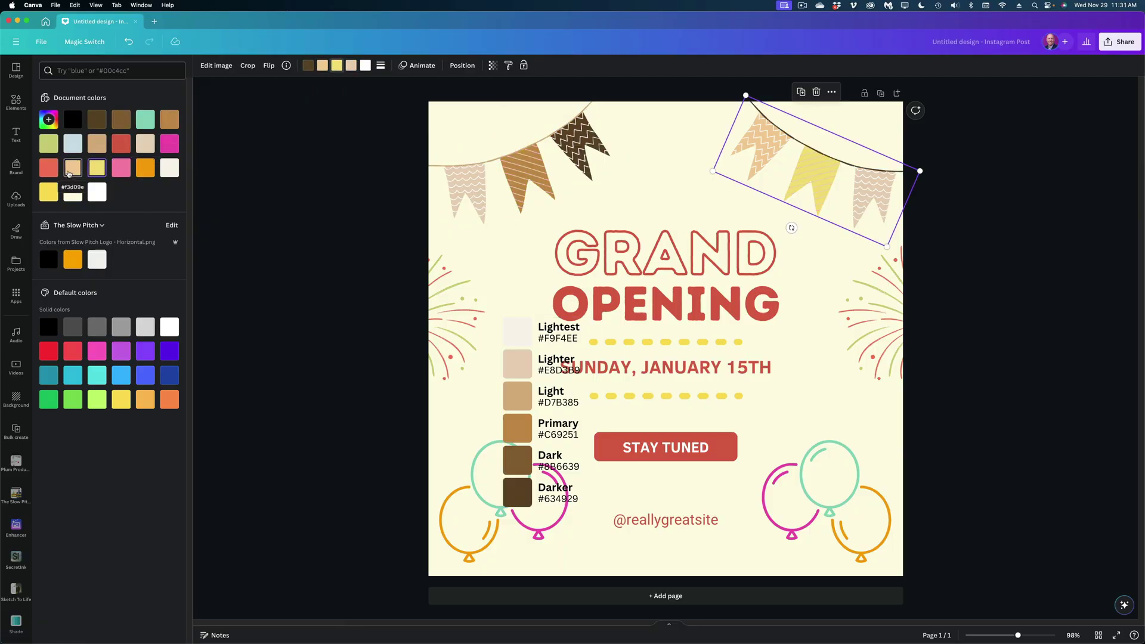
click(127, 124)
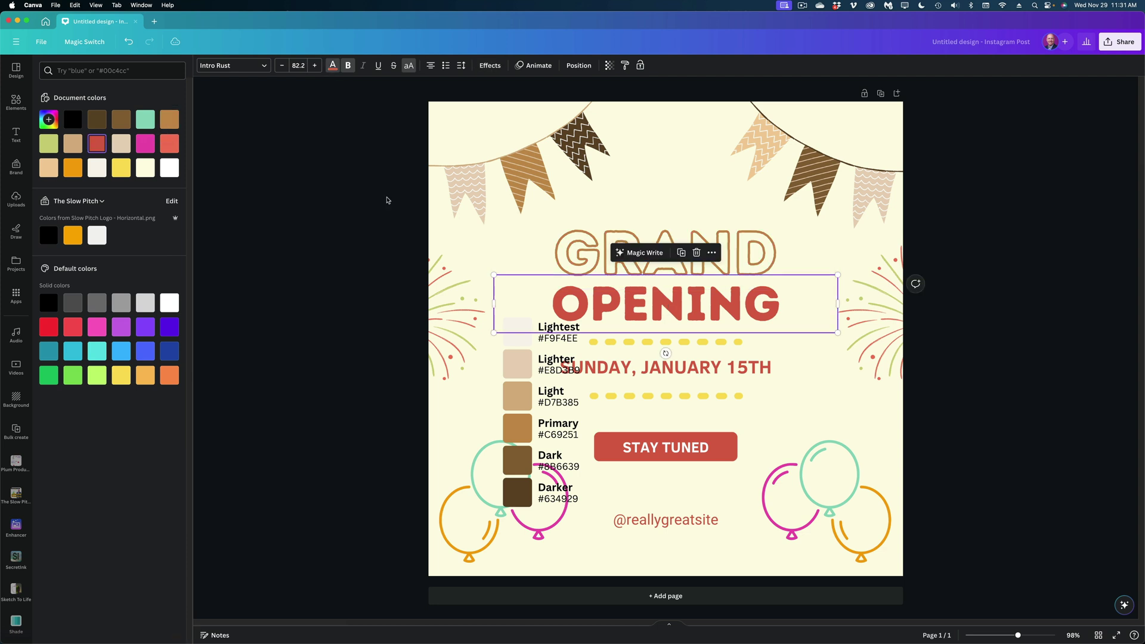
Step: Turn the Grand Opening heading brown, the date light brown, and the balloons orange-brown
click(665, 372)
click(333, 65)
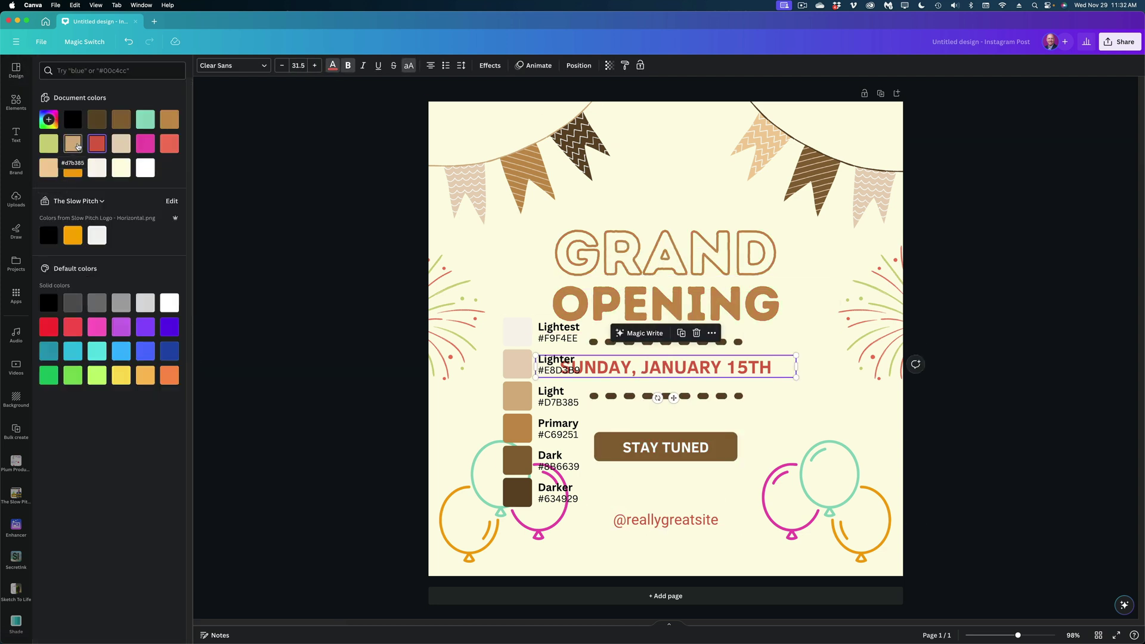
click(73, 143)
click(477, 525)
click(308, 65)
click(121, 119)
click(826, 501)
click(317, 67)
Step: Make the fireworks dark brown and move the palette swatches to the right edge
click(870, 316)
click(453, 316)
click(121, 119)
drag(513, 411, 873, 216)
click(666, 519)
click(1116, 192)
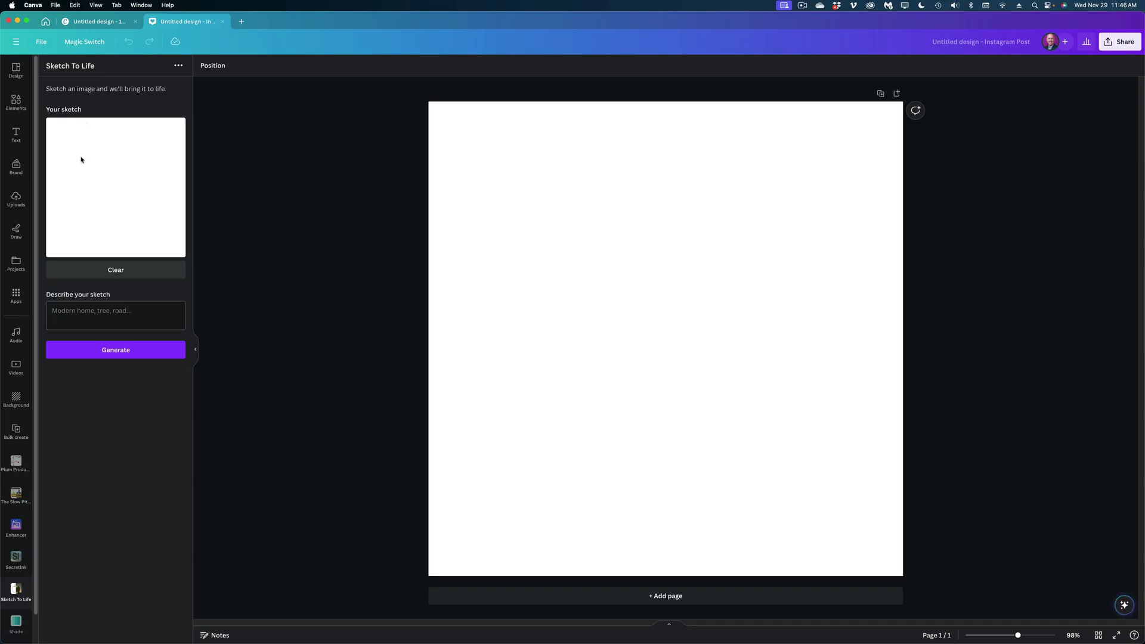
Step: Sketch a cat with ears, eyes and whiskers, describe it as long-haired and blue, and generate
drag(69, 150, 134, 160)
drag(73, 168, 84, 175)
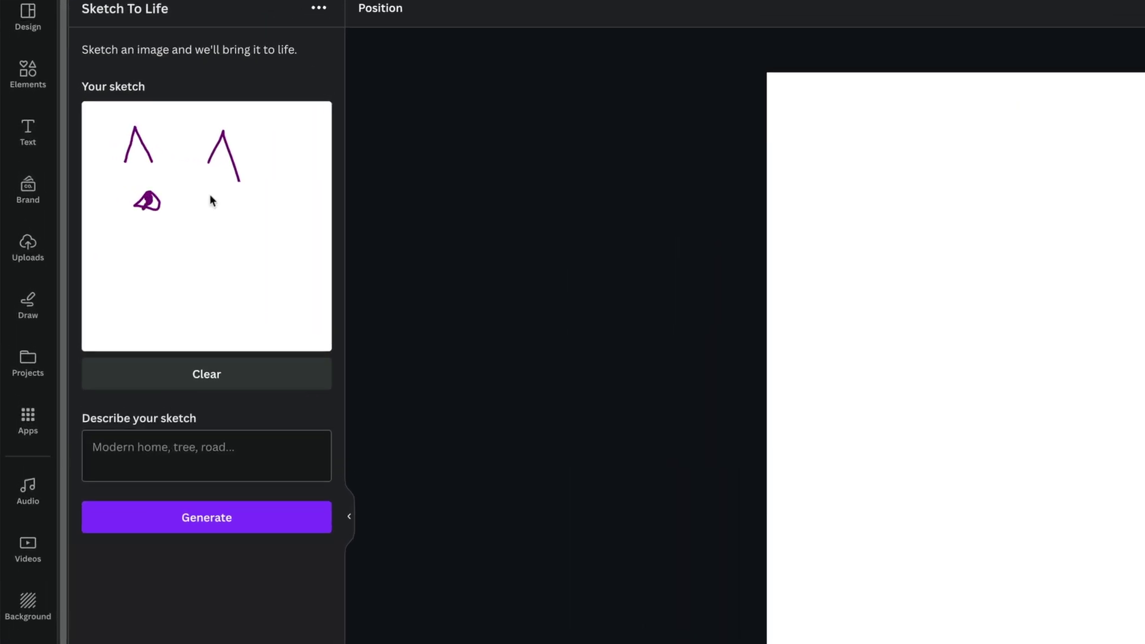
drag(209, 200, 209, 203)
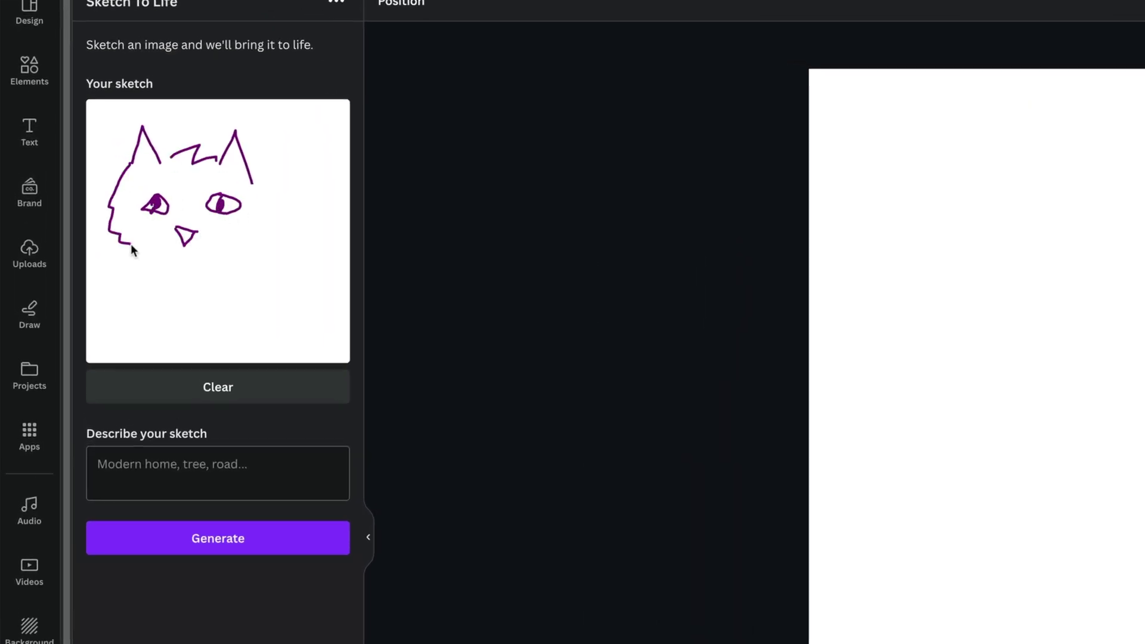
drag(132, 246, 148, 360)
mouse_move(252, 182)
mouse_down()
mouse_move(249, 237)
mouse_move(298, 238)
mouse_up()
drag(88, 250, 146, 237)
drag(89, 260, 155, 248)
click(218, 473)
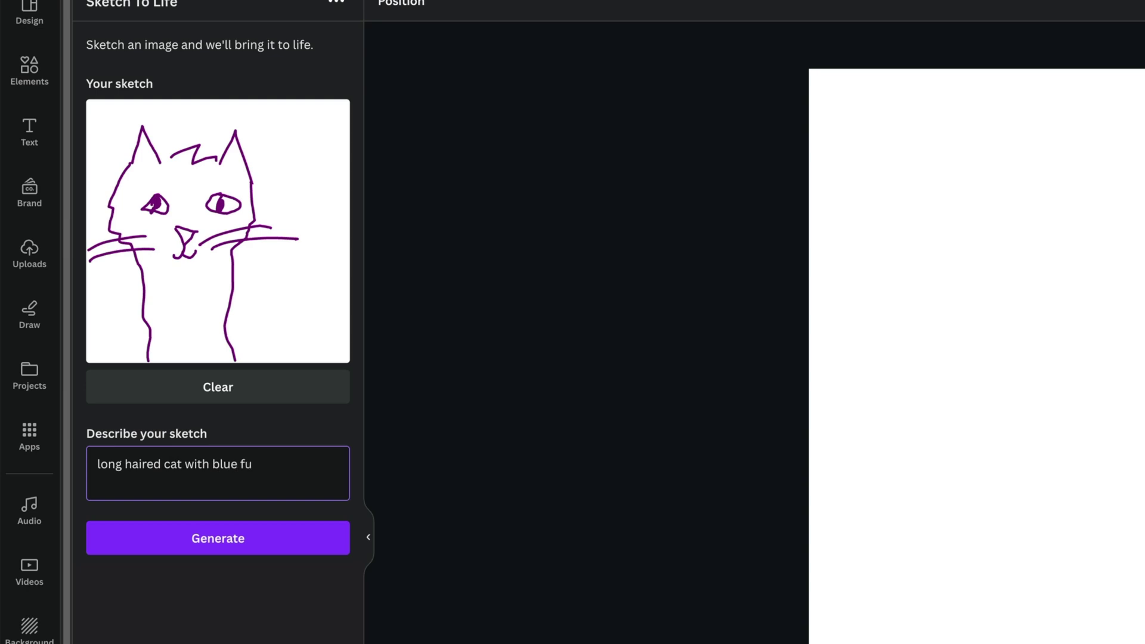
click(113, 539)
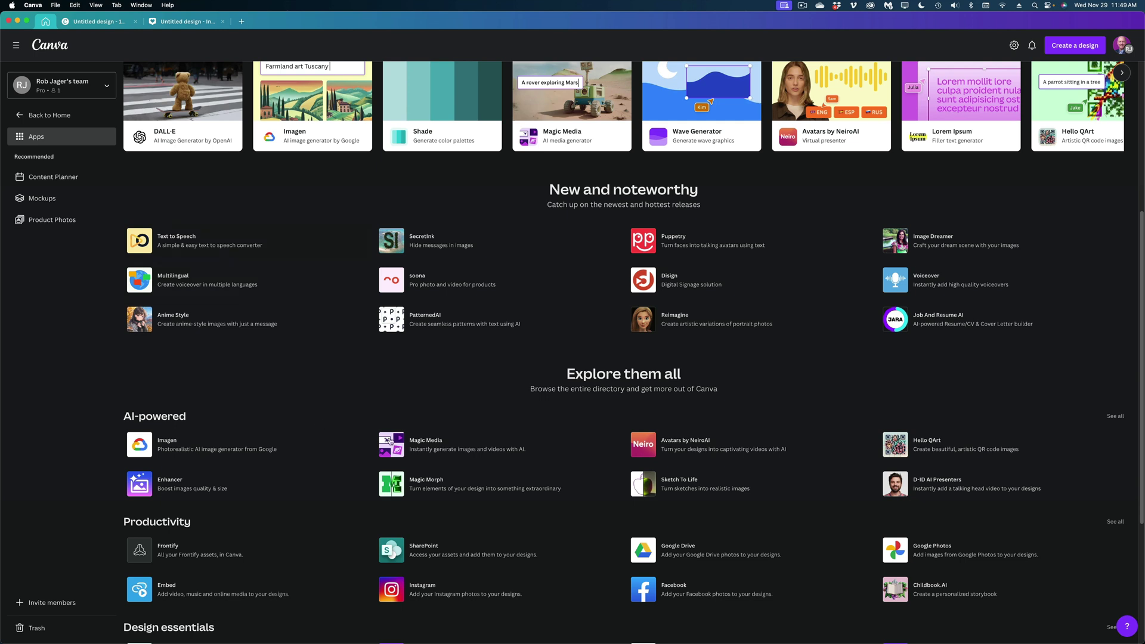
Step: Generate long-haired blue-furred cat images in Magic Media and add the second and fourth results to the page
click(430, 448)
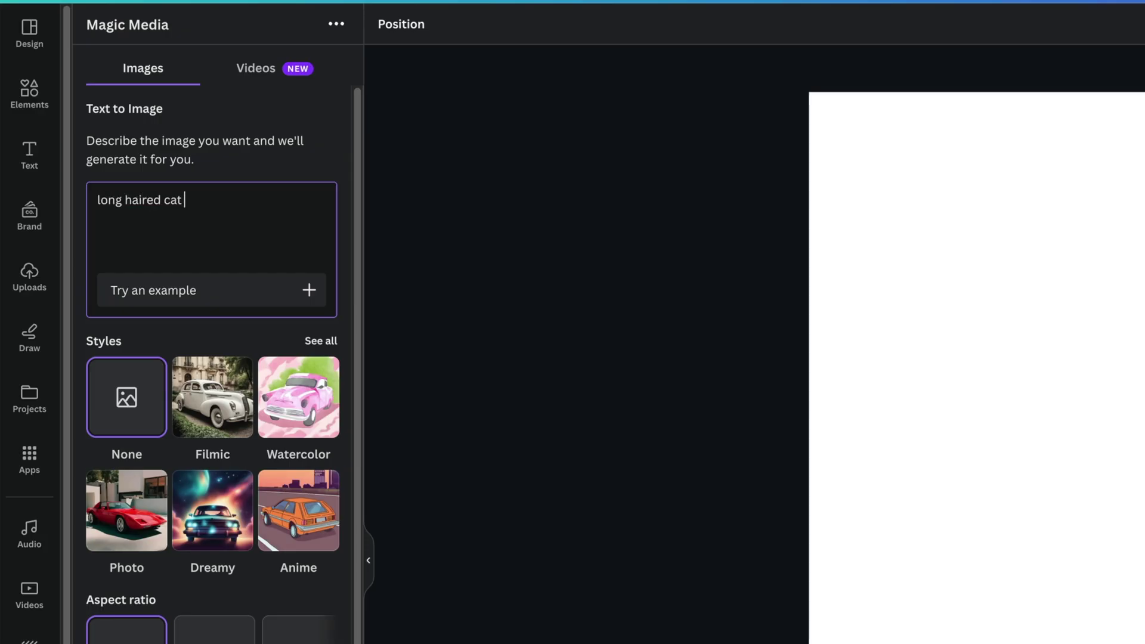
key(Return)
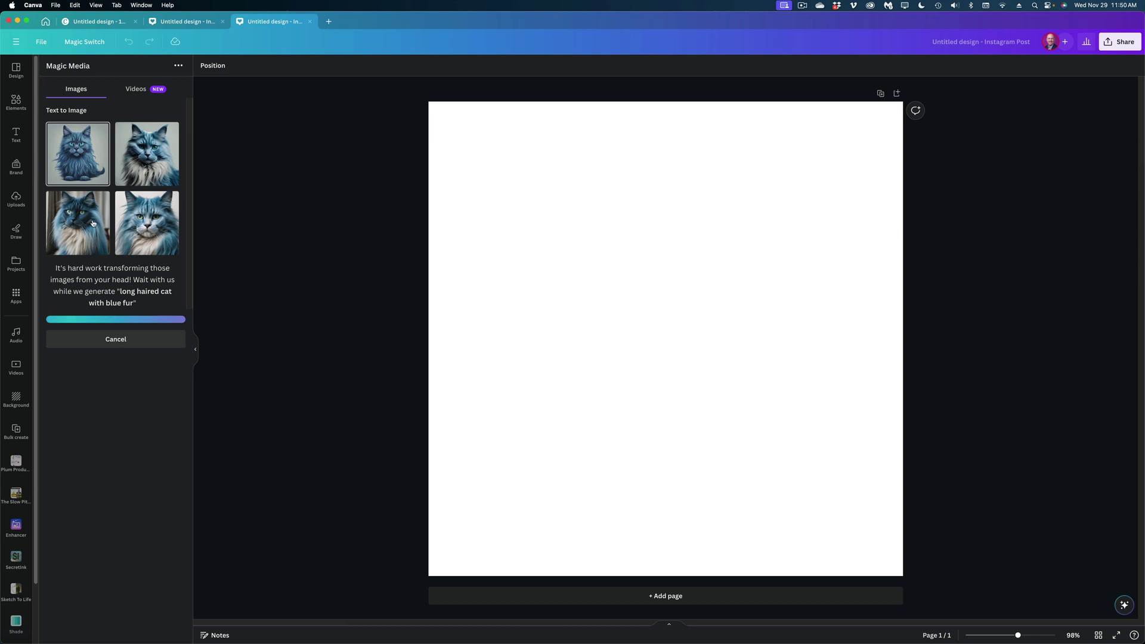
click(149, 239)
click(146, 154)
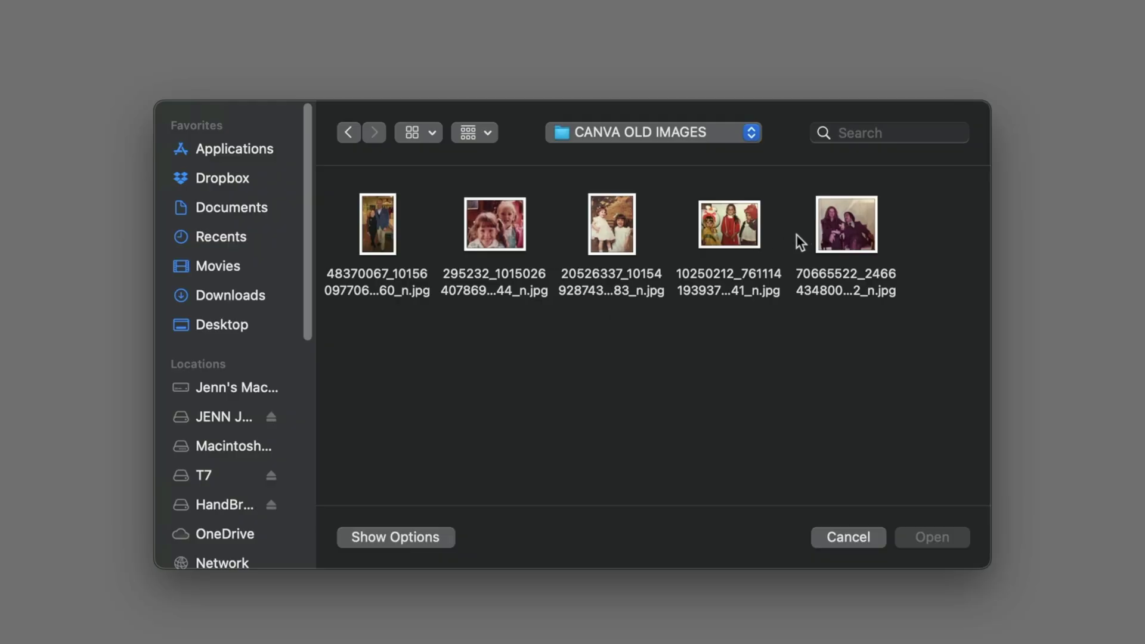
Step: Load the old couple photo into Enhancer, upscale it 500%, and add it to the page, shifted right
click(835, 232)
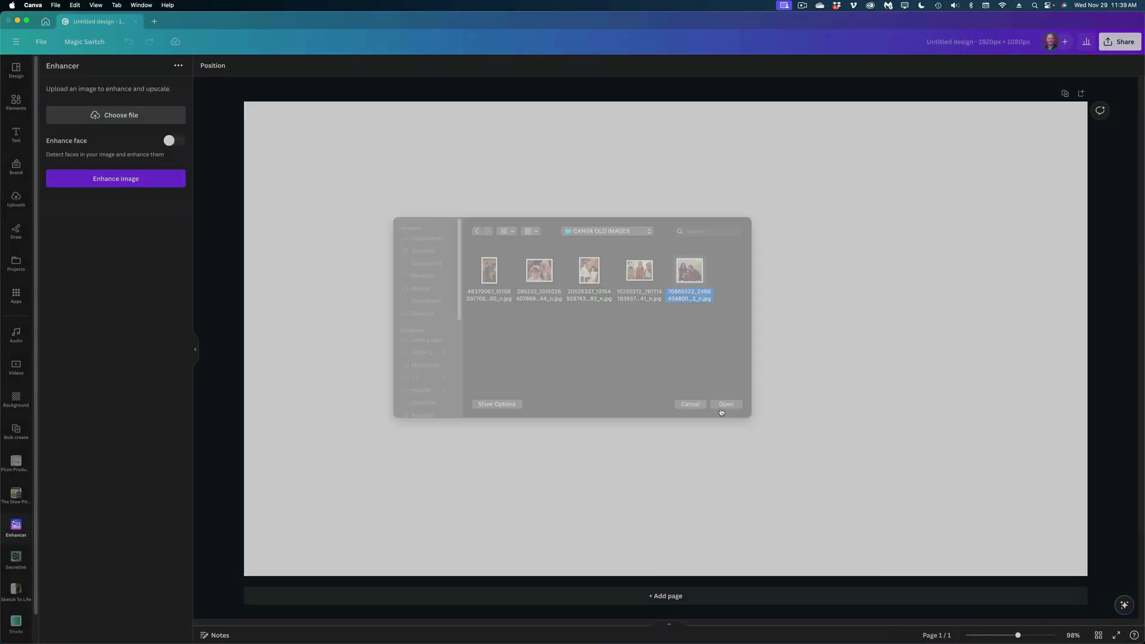
click(932, 538)
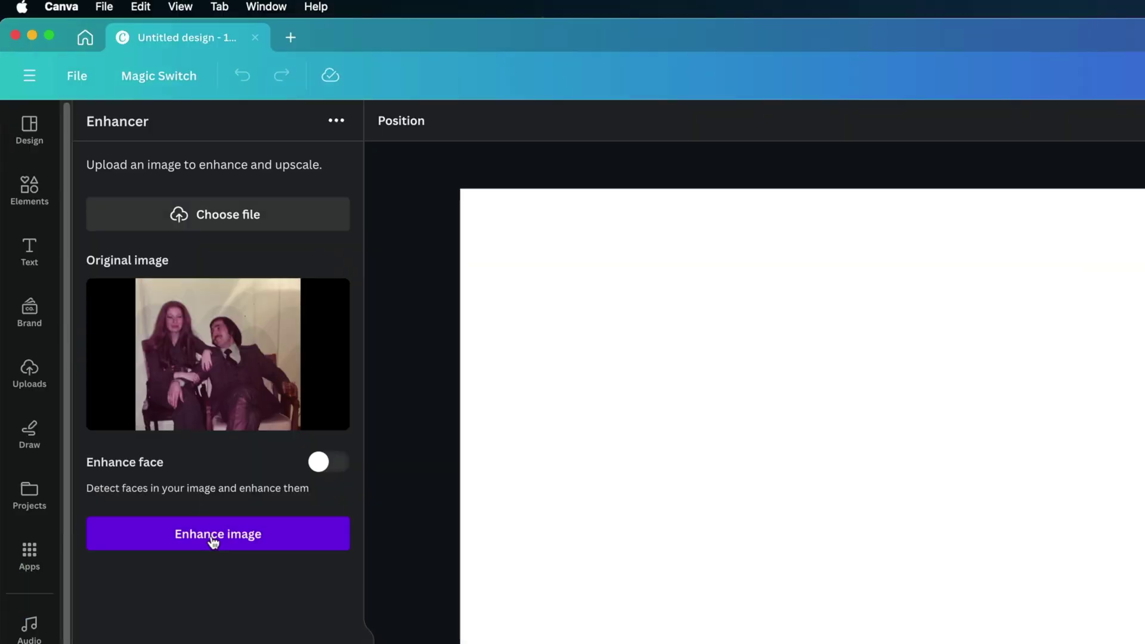
click(112, 285)
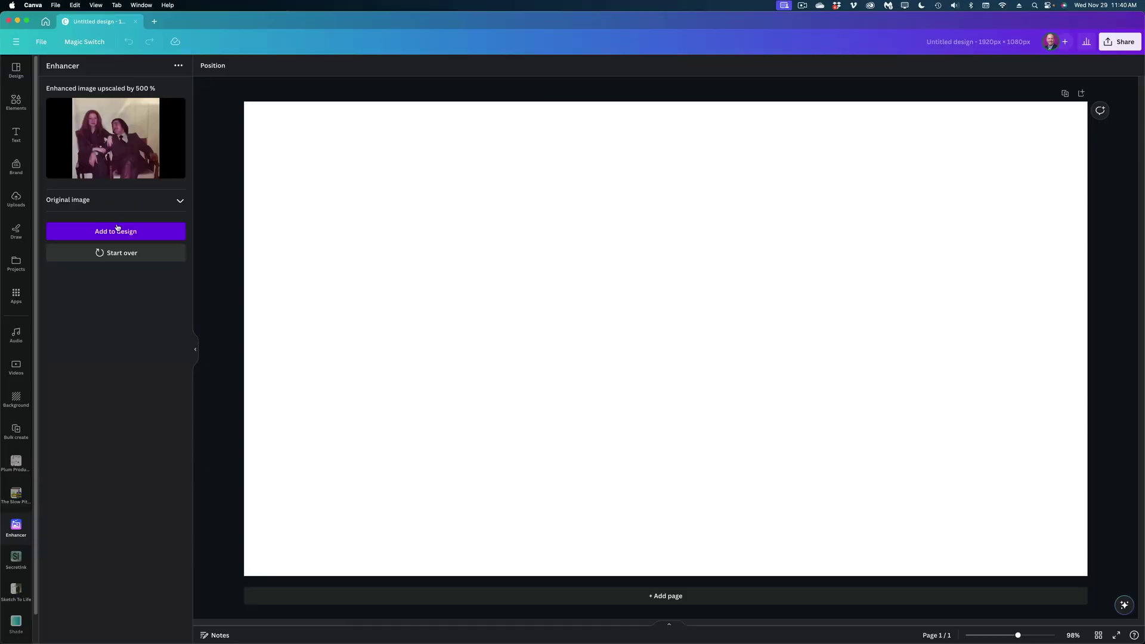
click(218, 434)
drag(631, 365, 675, 369)
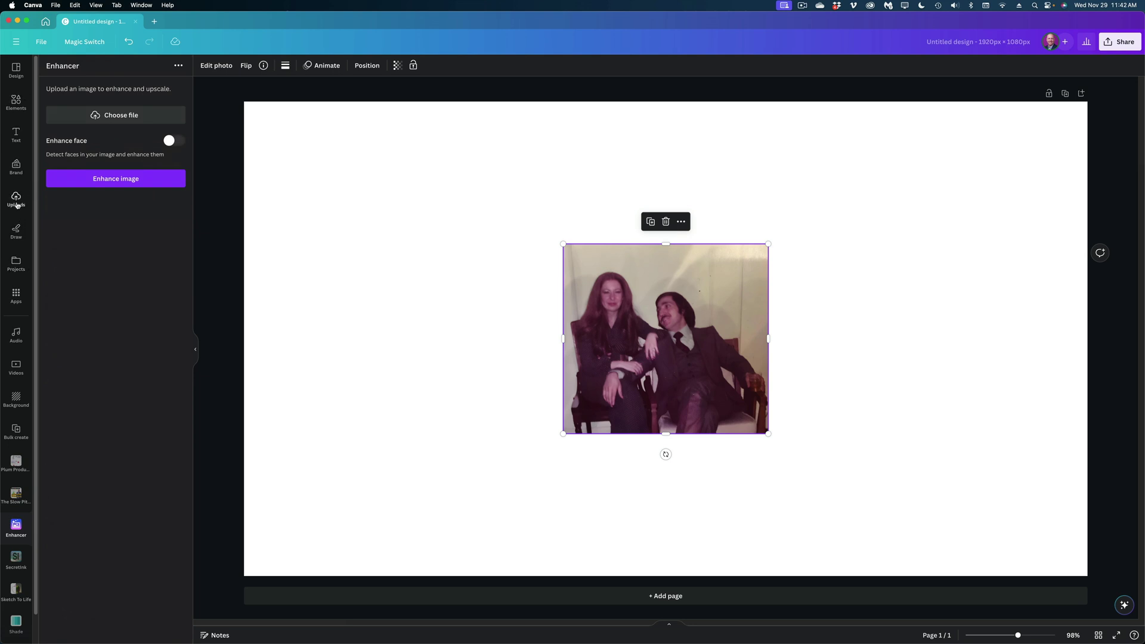
Step: Drag the original couple photo from Uploads onto the page and enlarge the enhanced copy beside it to match
click(16, 204)
drag(158, 300, 493, 343)
click(655, 351)
drag(683, 353, 676, 255)
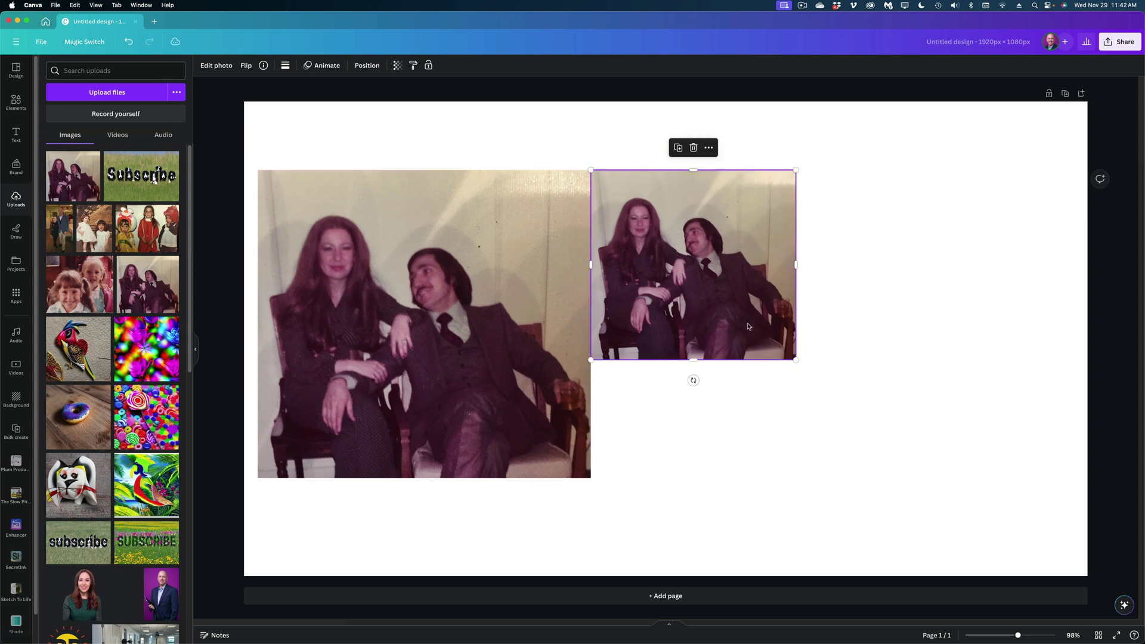
drag(795, 359, 920, 480)
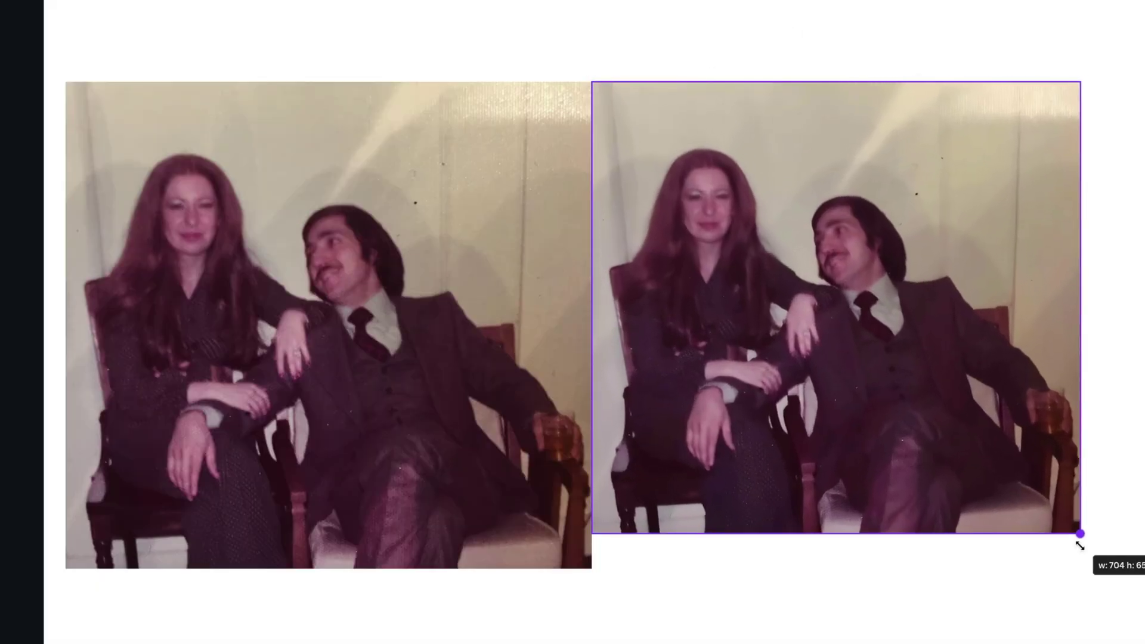
drag(1113, 576, 1114, 575)
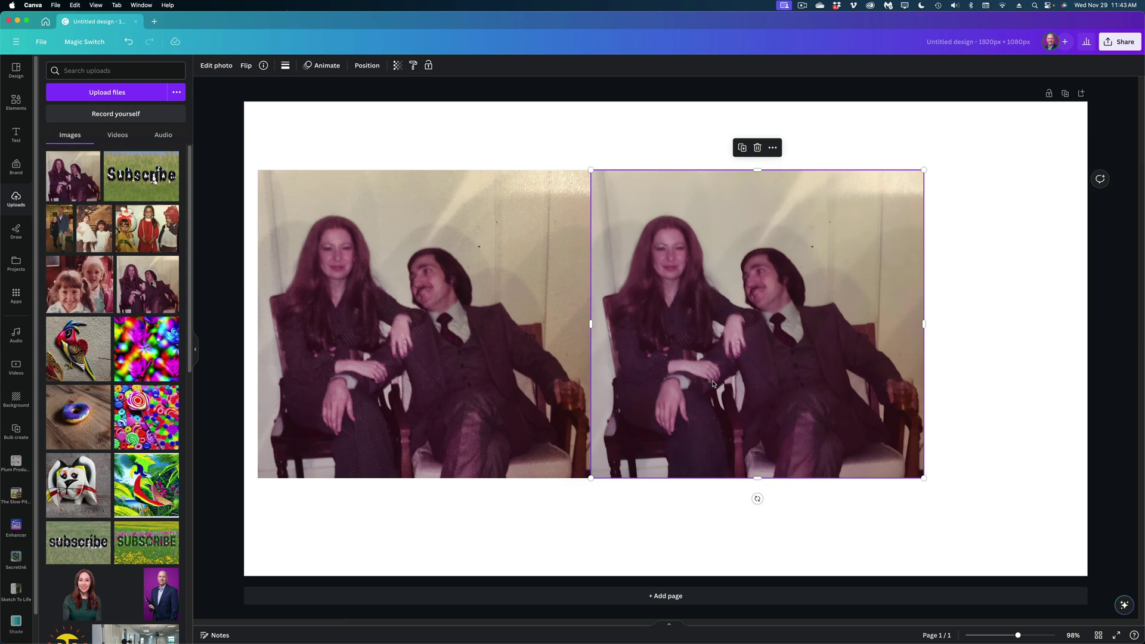
Step: Upscale the three-kids photo by 500% with Enhancer
click(16, 526)
click(114, 118)
click(639, 280)
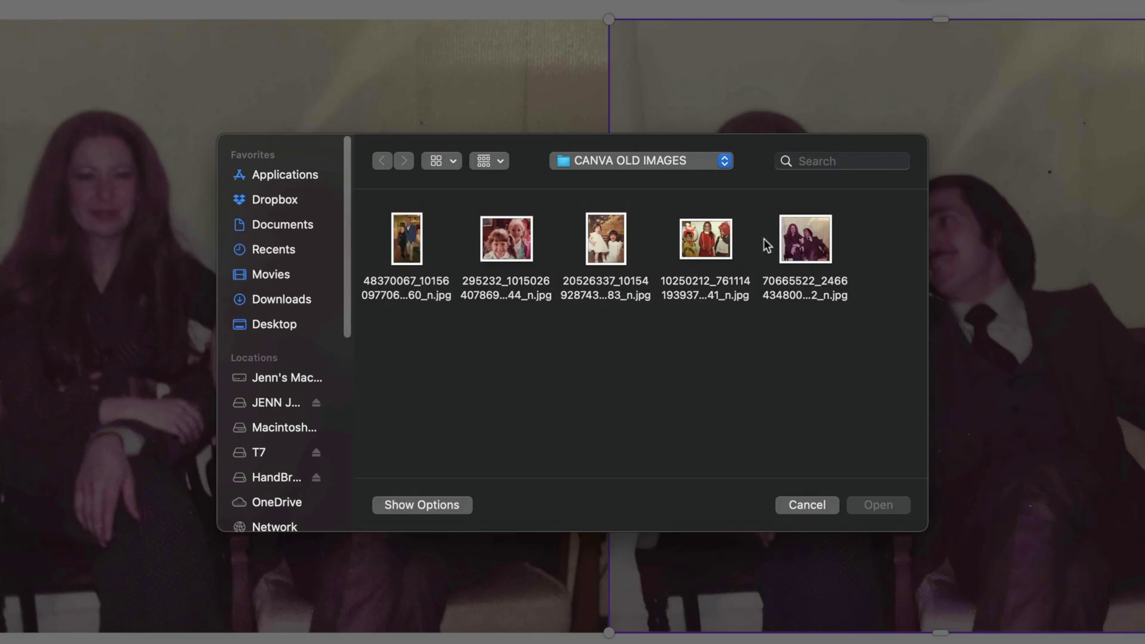
click(894, 510)
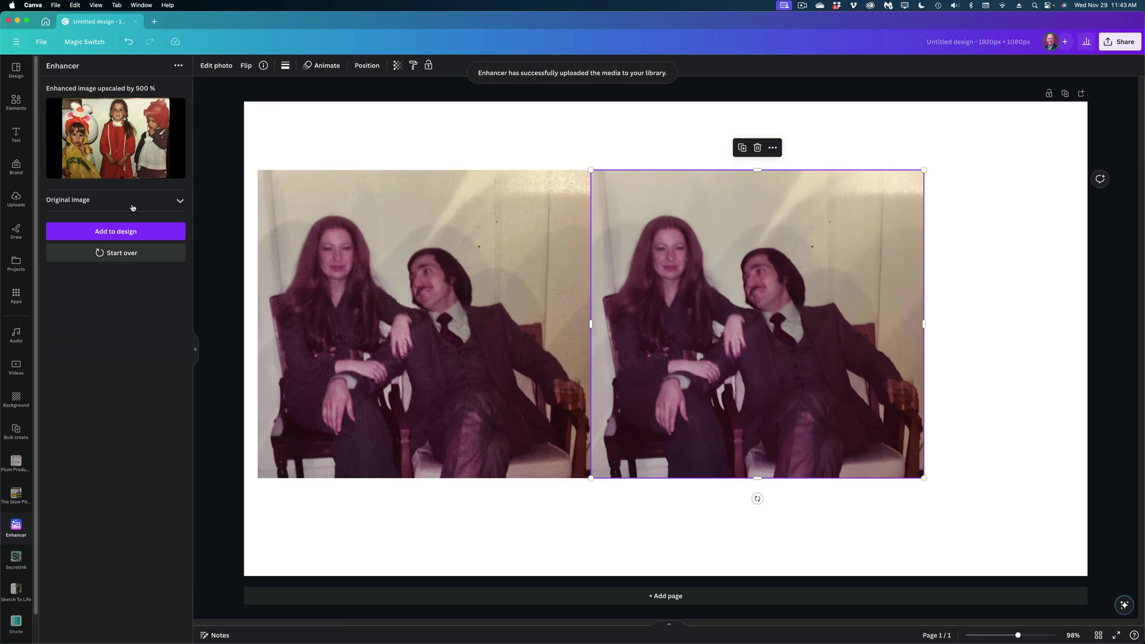
Step: Add the enhanced kids photo and its original from Uploads, resizing and aligning both side by side
click(116, 231)
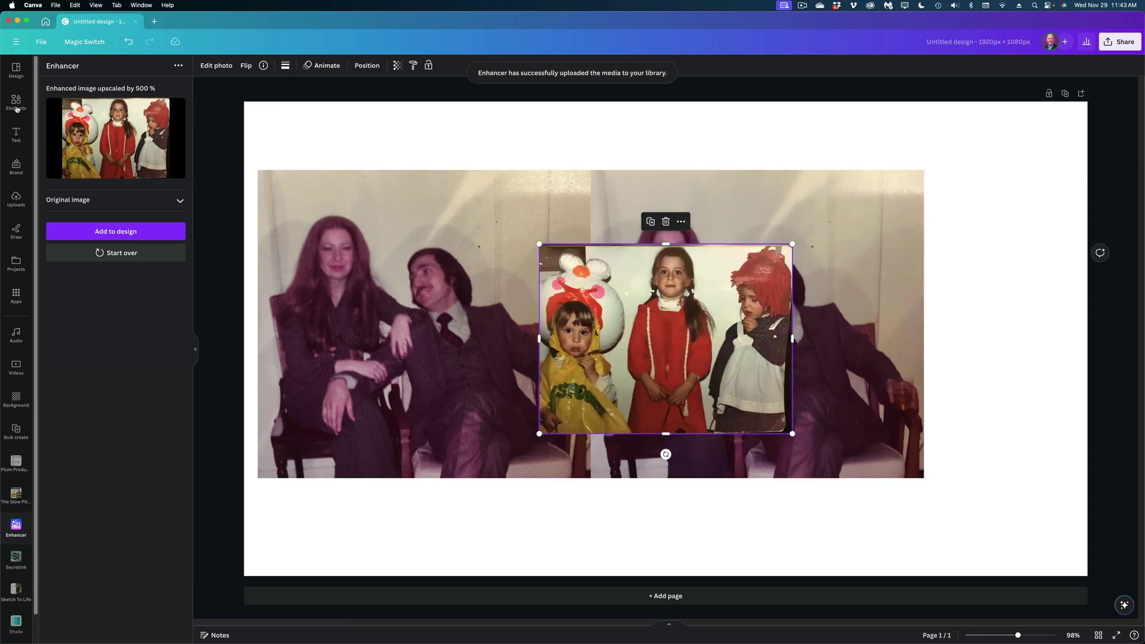
click(16, 200)
drag(81, 177, 704, 362)
drag(933, 418, 1088, 484)
drag(867, 291, 812, 283)
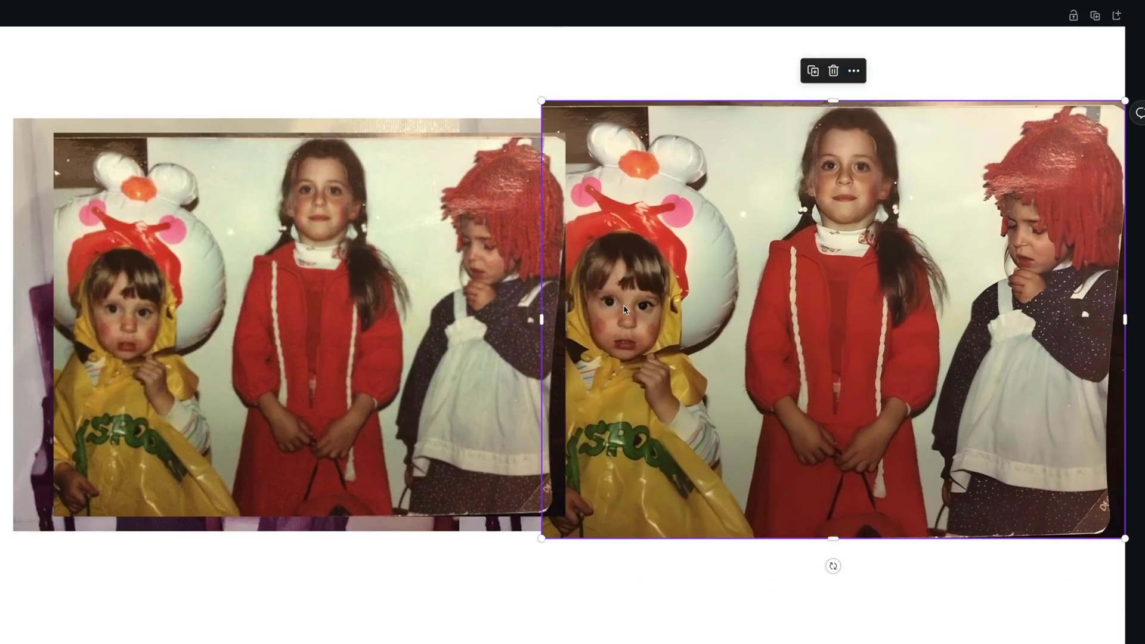
drag(313, 255, 279, 261)
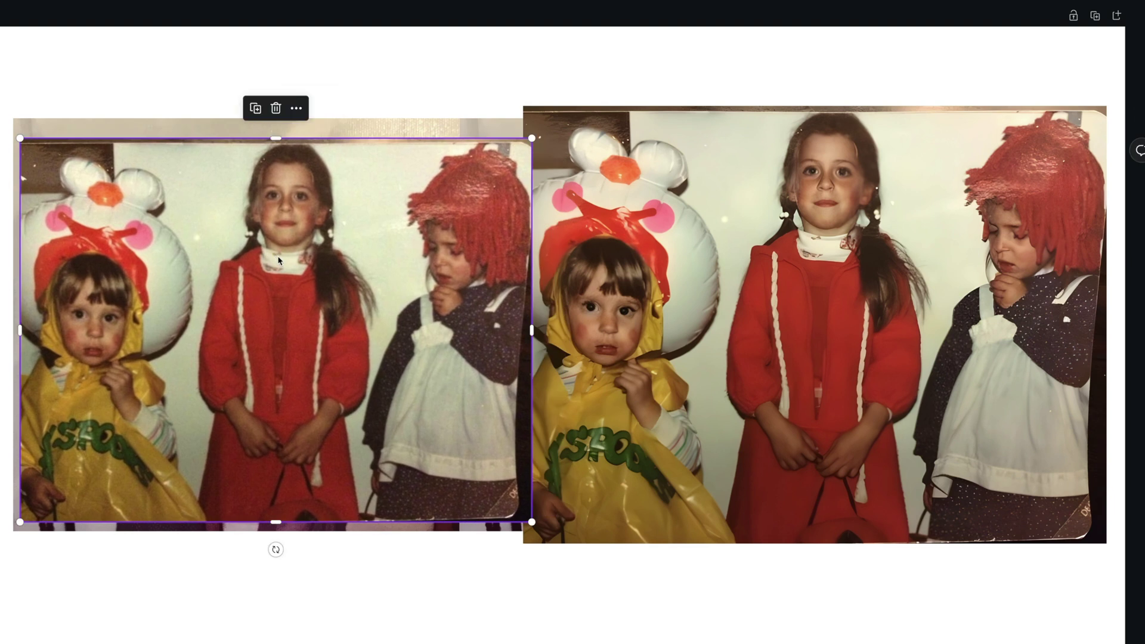